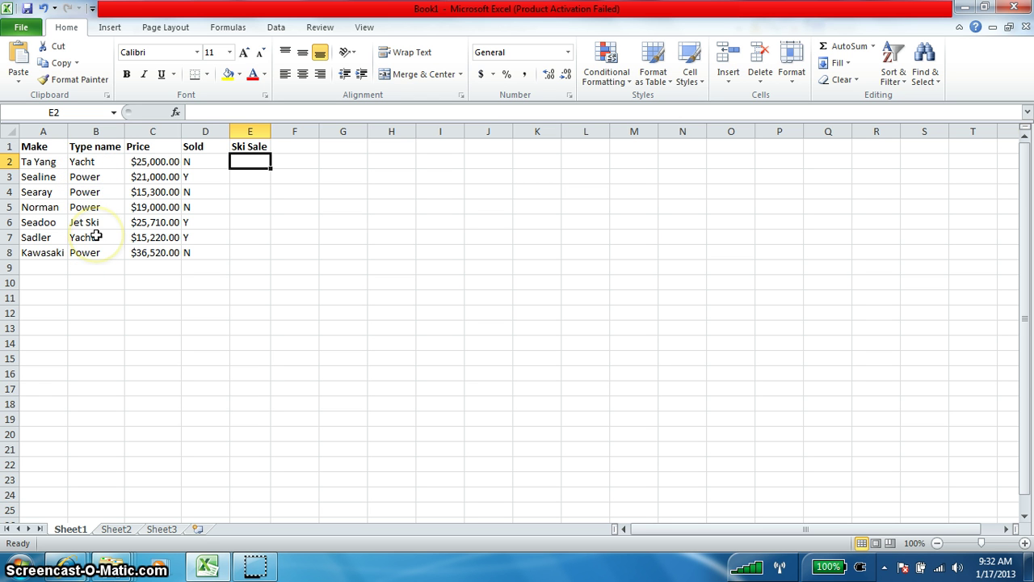
# Step: Set the Sold value in the Seadoo row (D6) to an uppercase N
pyautogui.click(199, 222)
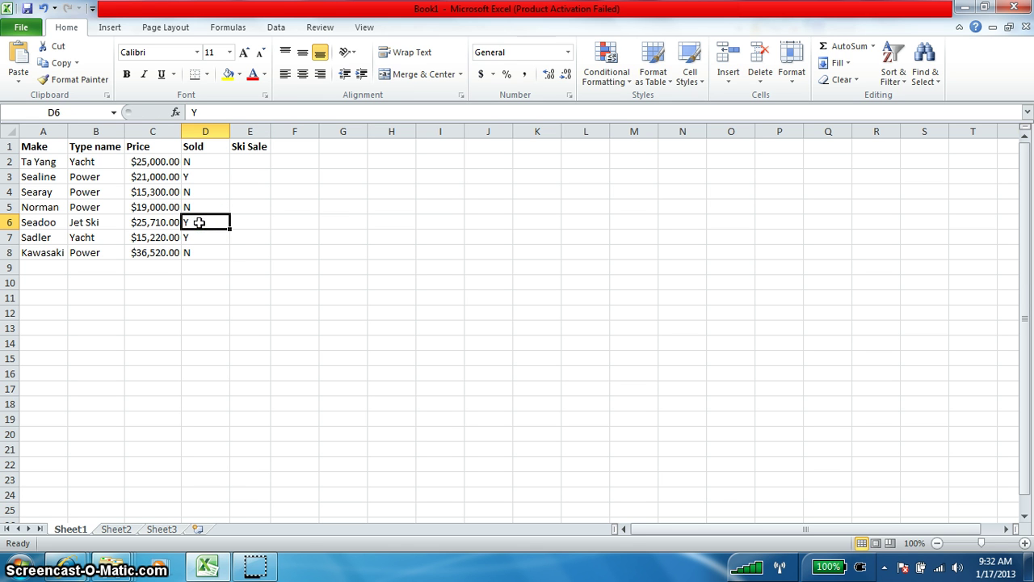
pyautogui.write('n')
pyautogui.press('Return')
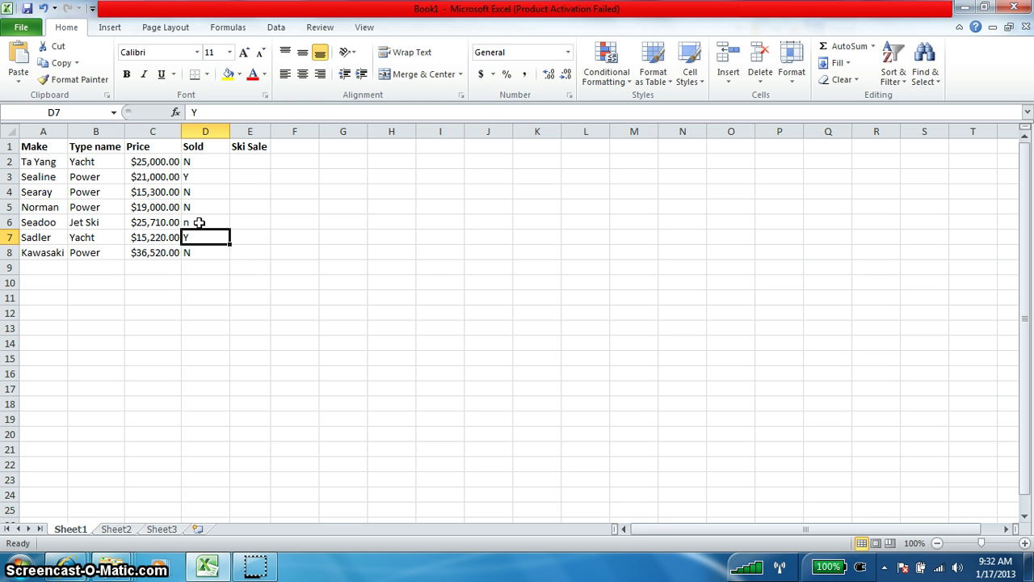
pyautogui.click(198, 222)
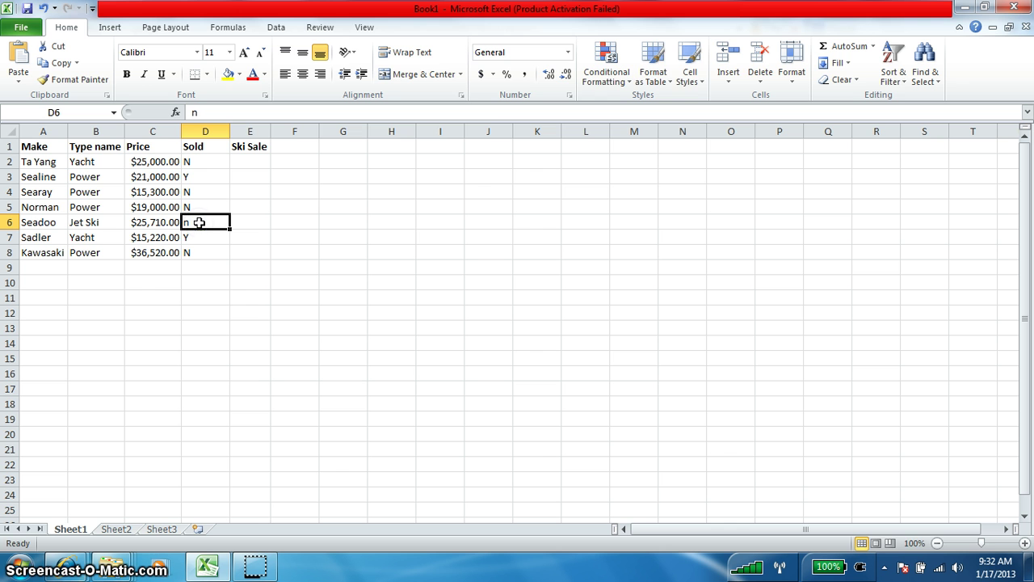
pyautogui.write('N')
pyautogui.press('Return')
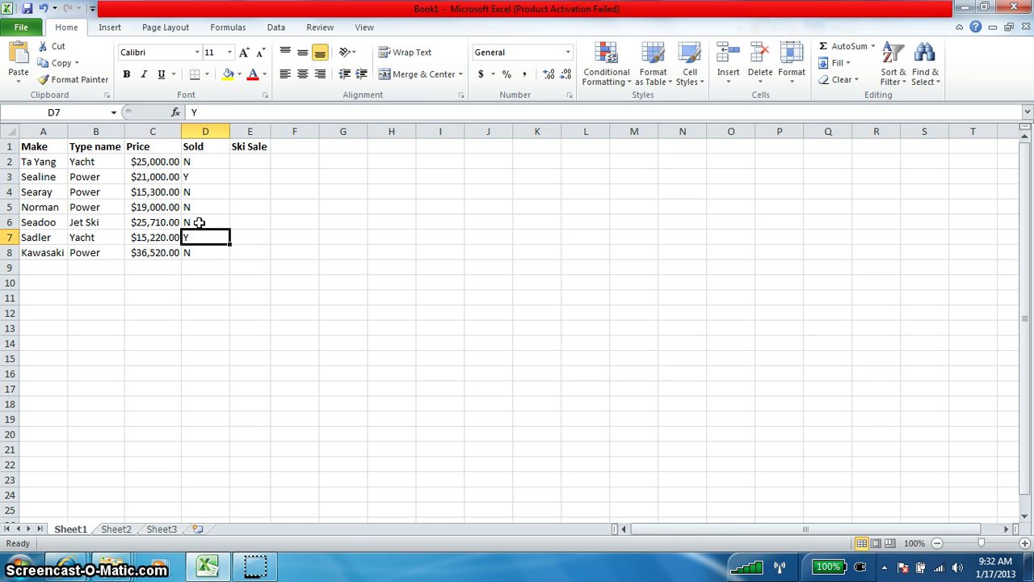
# Step: Change the Searay row's type name in B4 to Jet Ski and its Sold value in D4 to Y
pyautogui.click(89, 193)
pyautogui.write('Jet ')
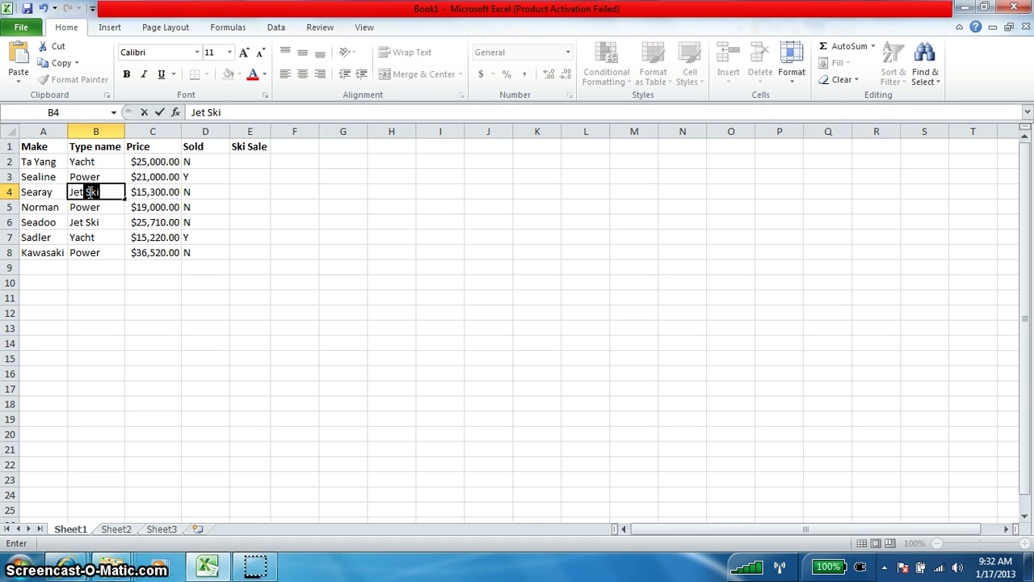
pyautogui.write('Ski')
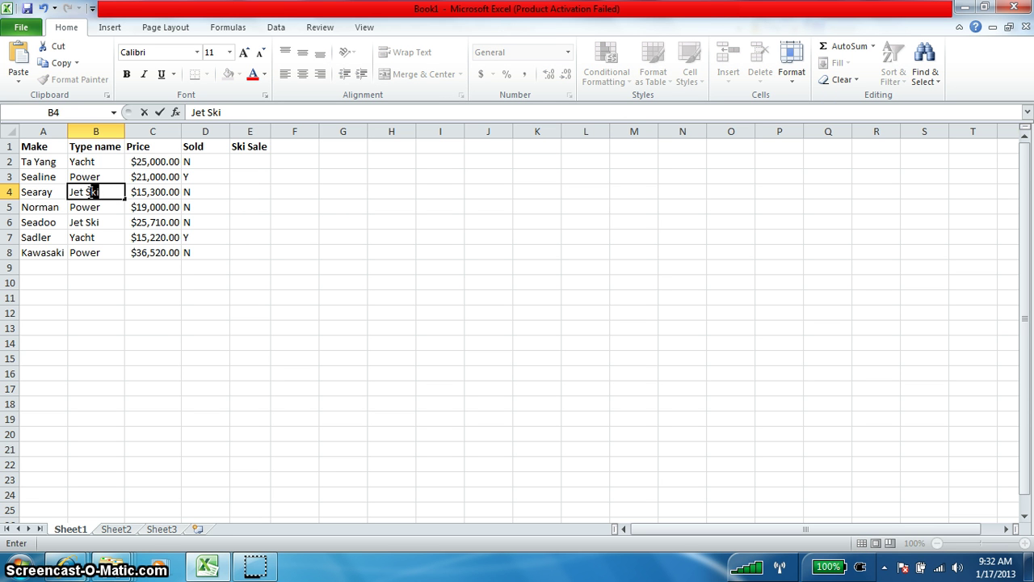
pyautogui.press('Return')
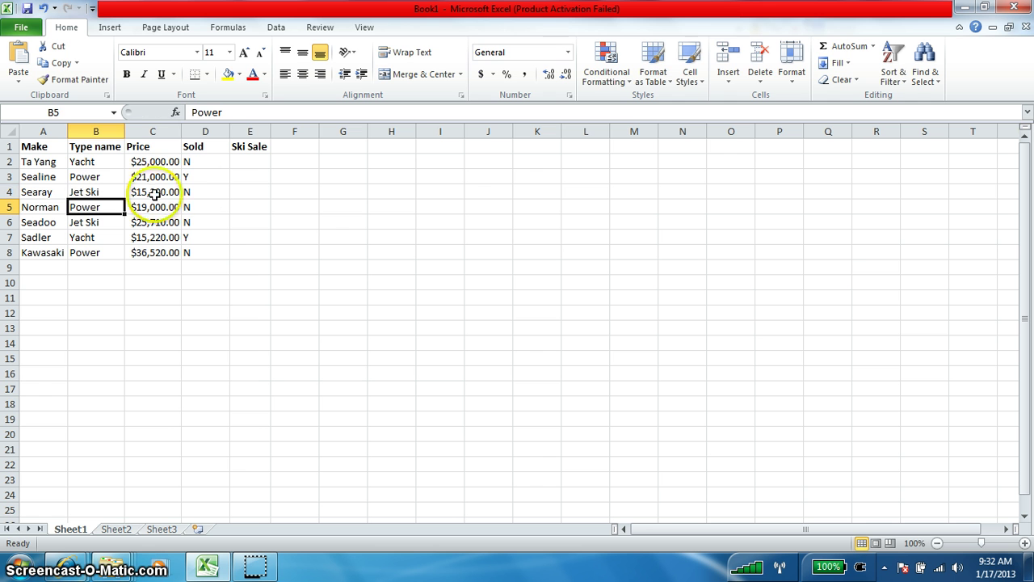
pyautogui.click(198, 194)
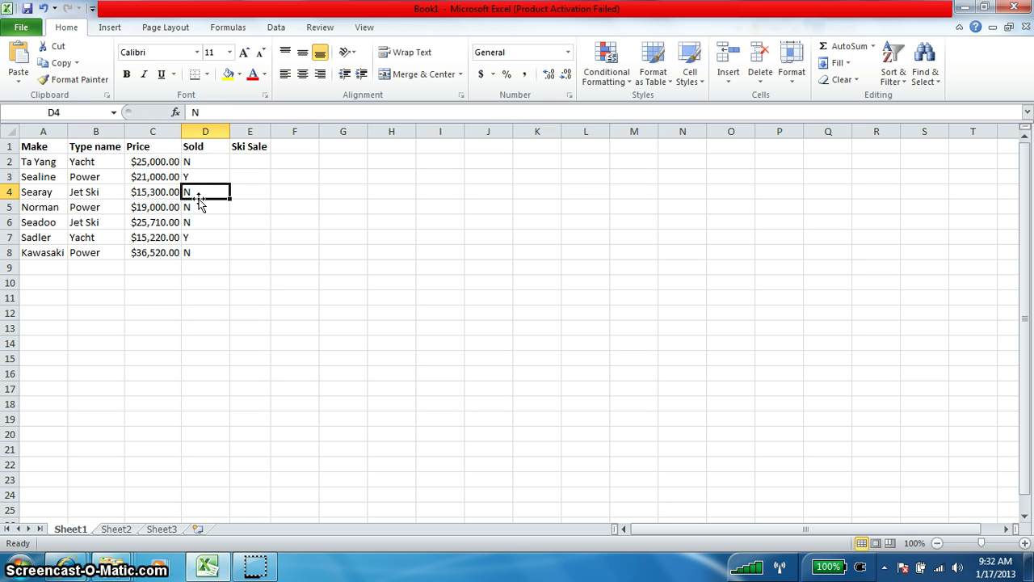
pyautogui.write('Y')
pyautogui.press('Return')
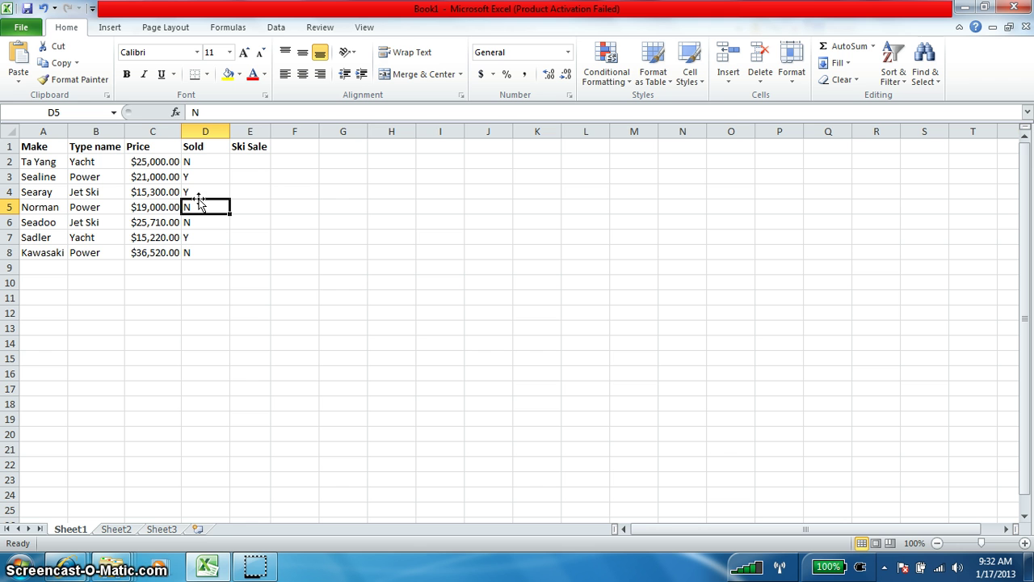
# Step: Begin an IF formula in the Ski Sale cell E2 with the logical test B2="Jet Ski"
pyautogui.click(212, 202)
pyautogui.click(256, 169)
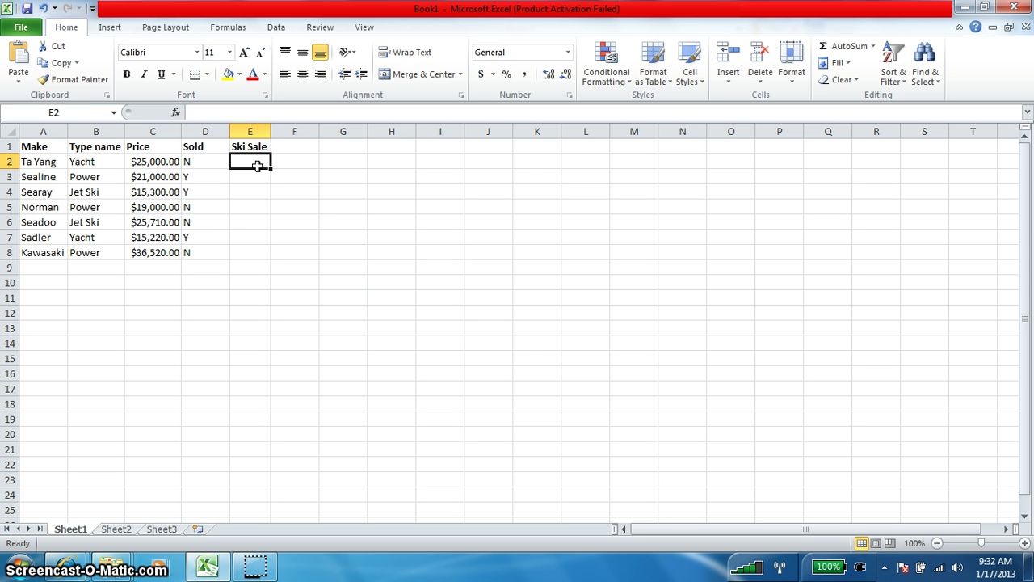
pyautogui.write('=')
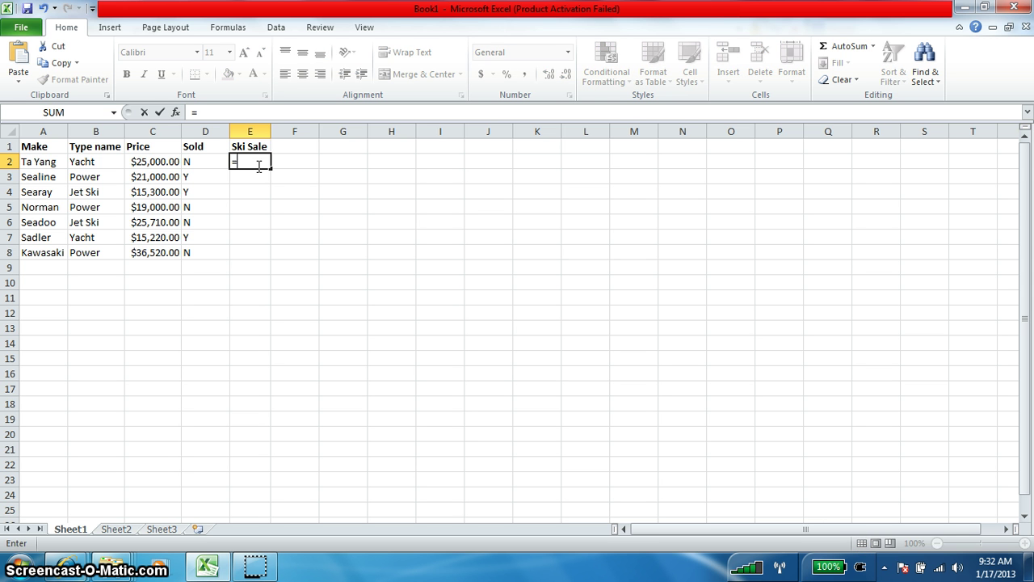
pyautogui.write('IF')
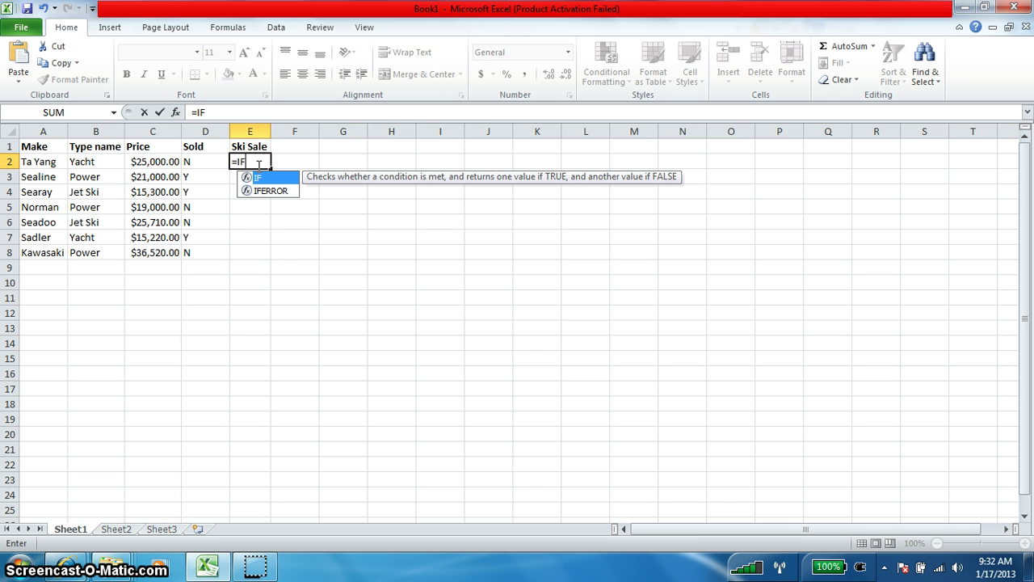
pyautogui.write('(')
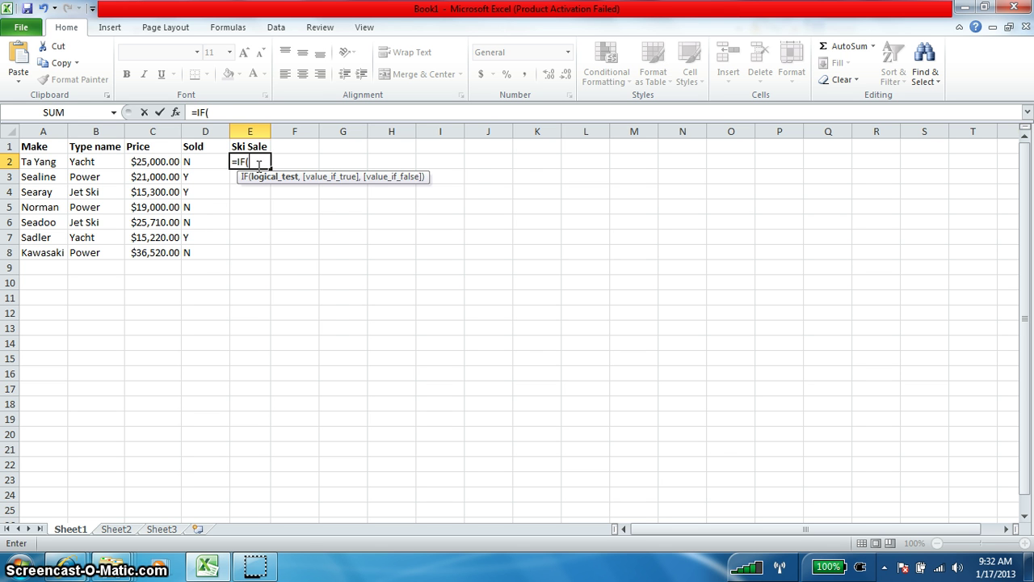
pyautogui.write('B2')
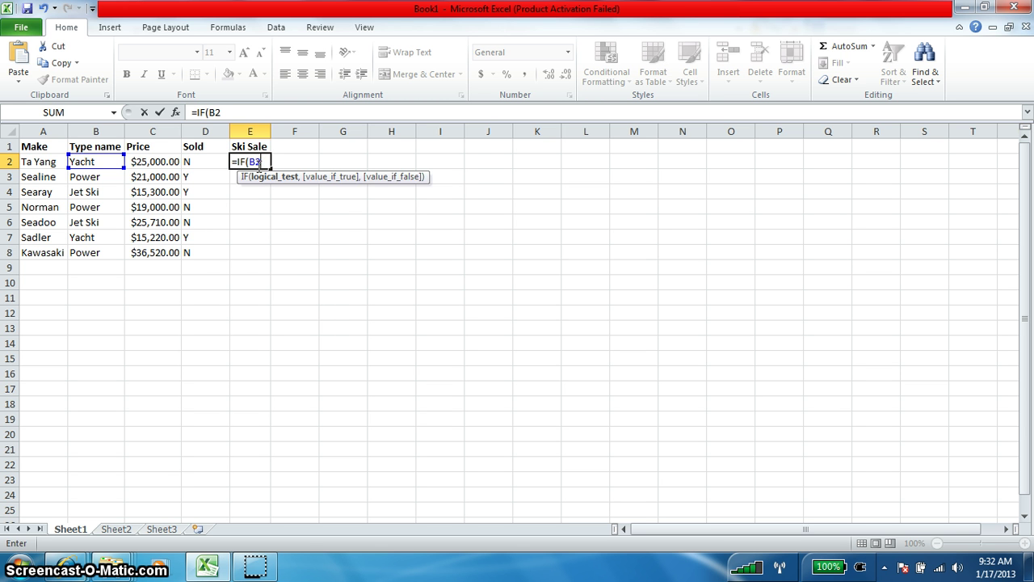
pyautogui.write('=')
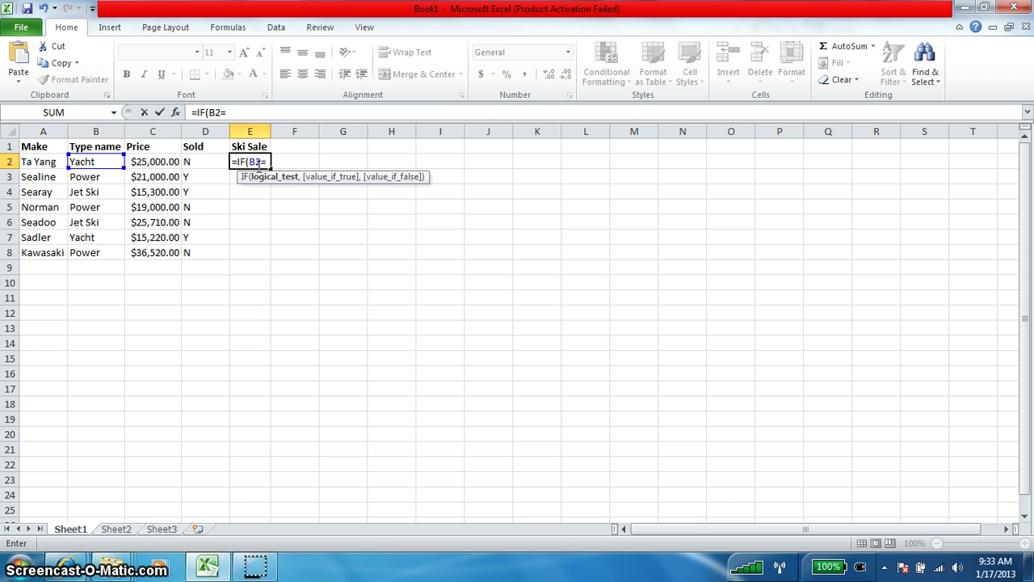
pyautogui.write("'")
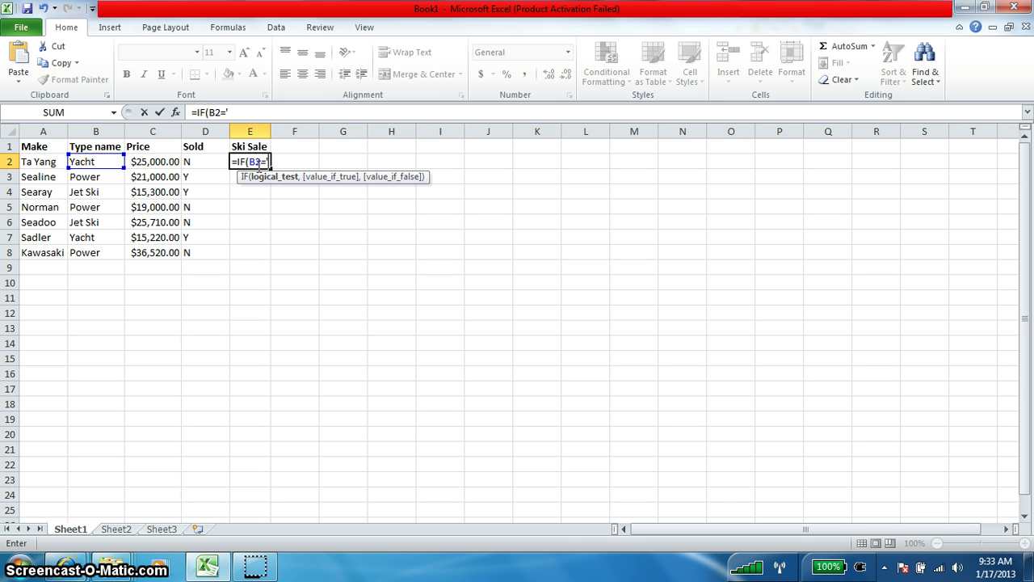
pyautogui.write('"Jet ')
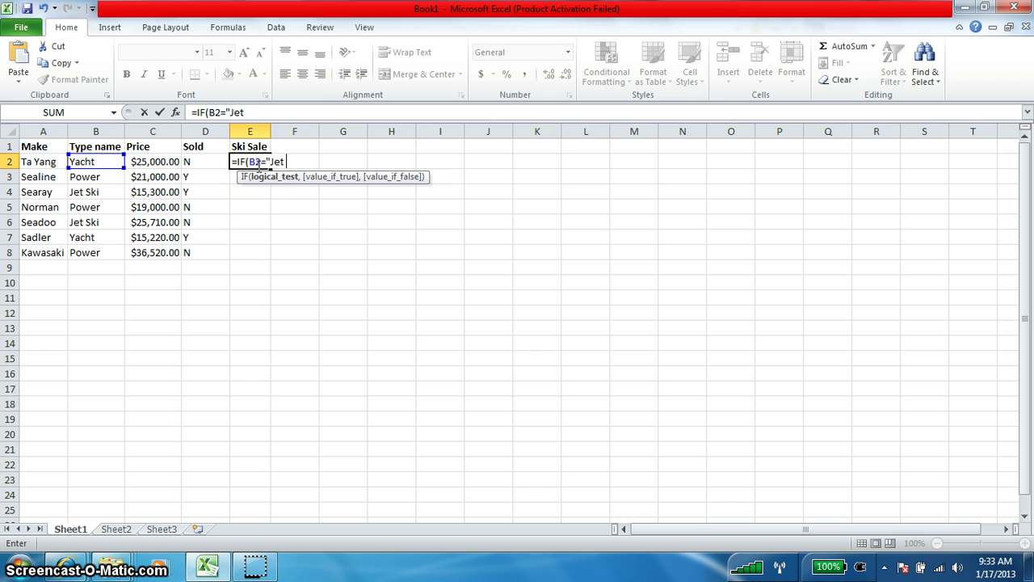
pyautogui.write('Ski')
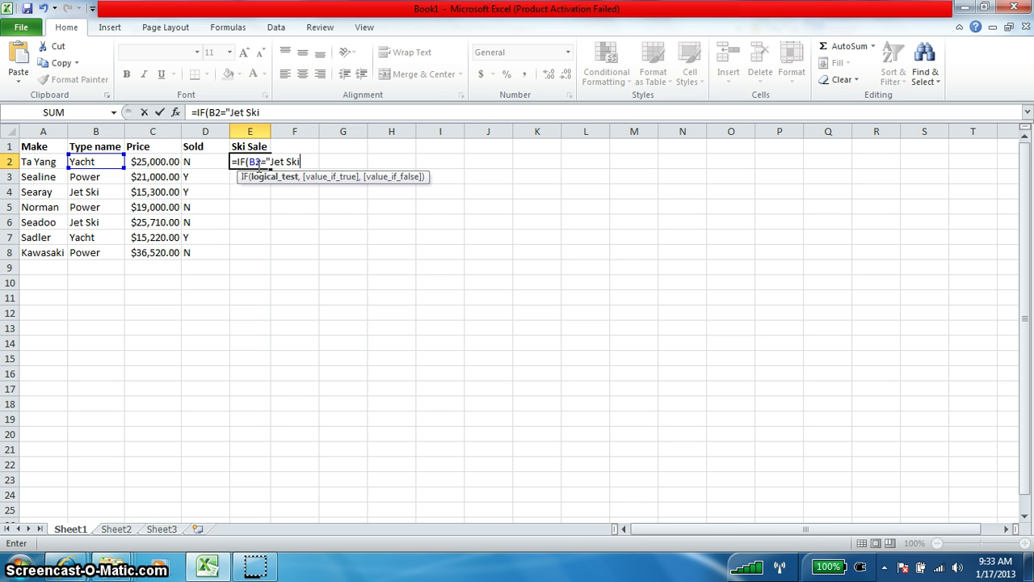
pyautogui.write('",')
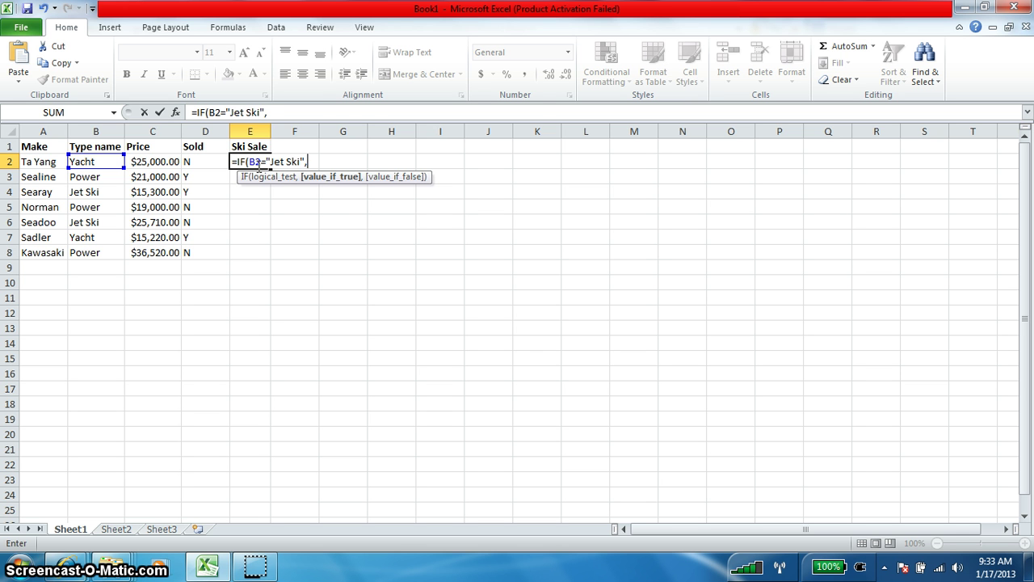
# Step: Nest a second IF as the value if true in E2's formula, with the logical test D2="N"
pyautogui.write('If')
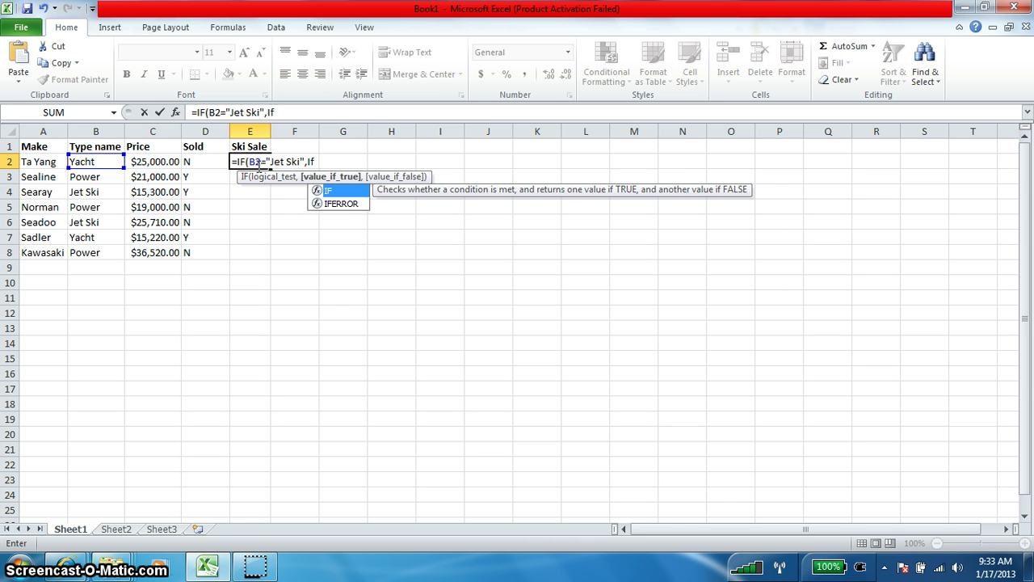
pyautogui.write('=')
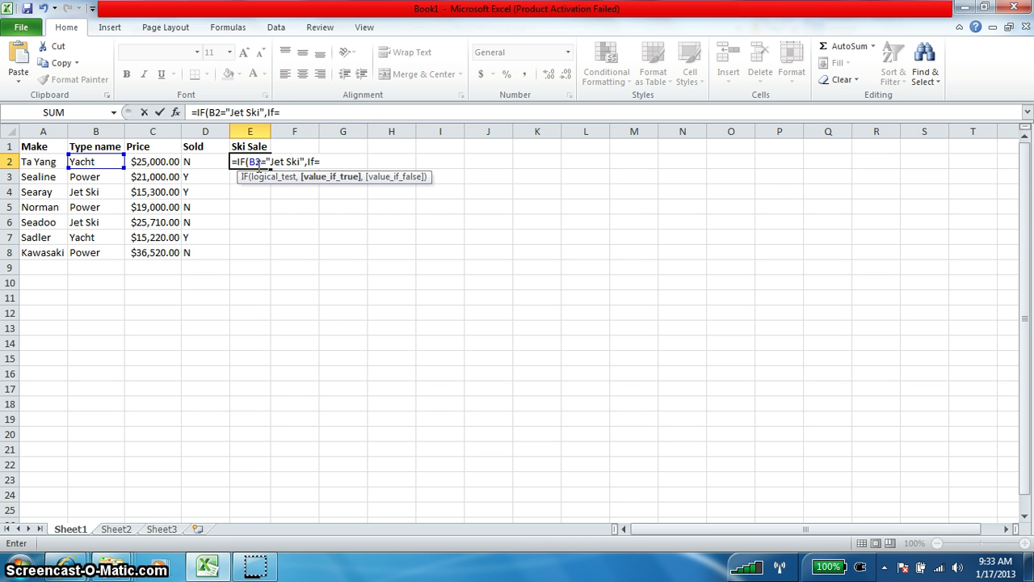
pyautogui.press('BackSpace')
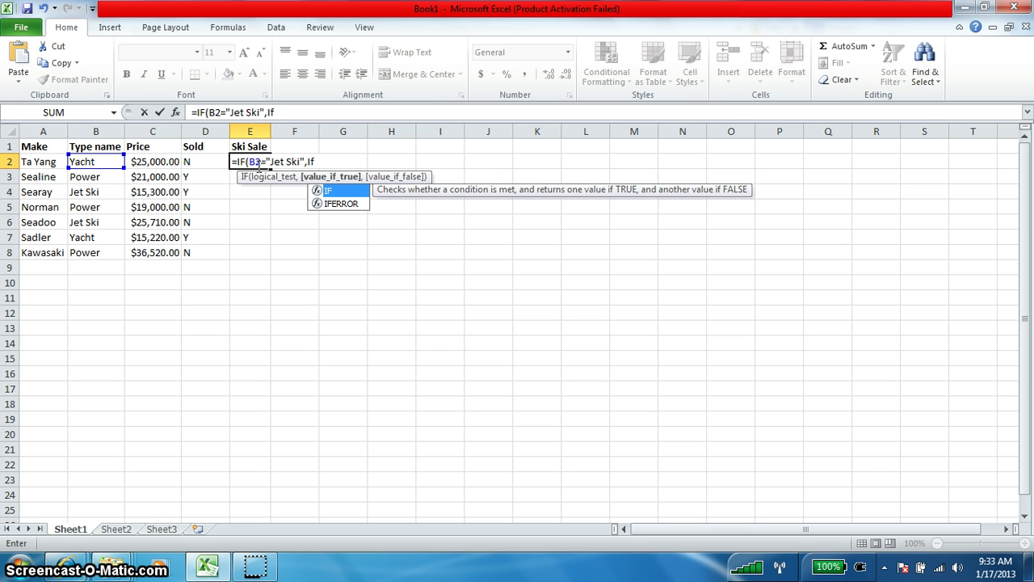
pyautogui.write('(')
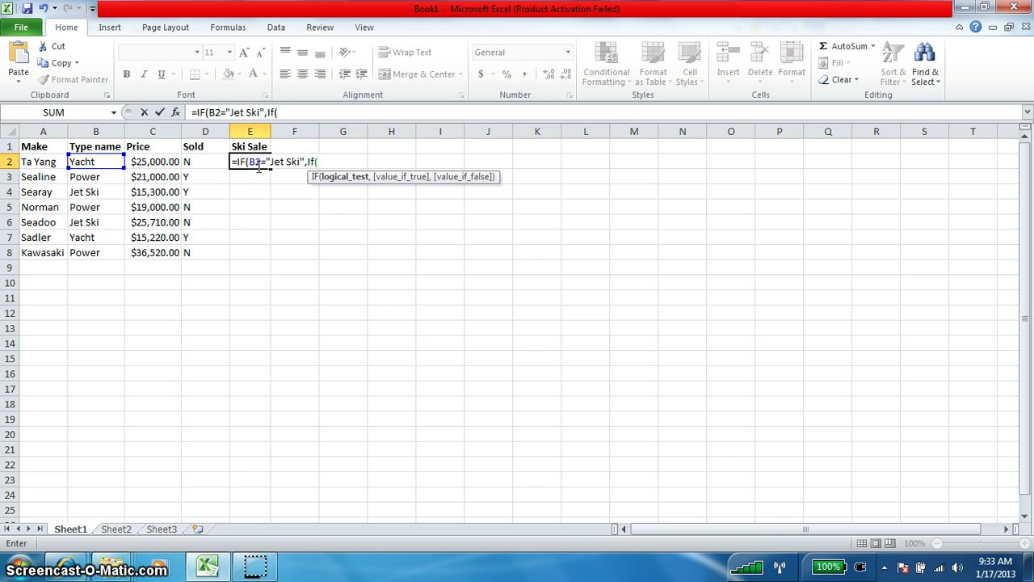
pyautogui.write('D')
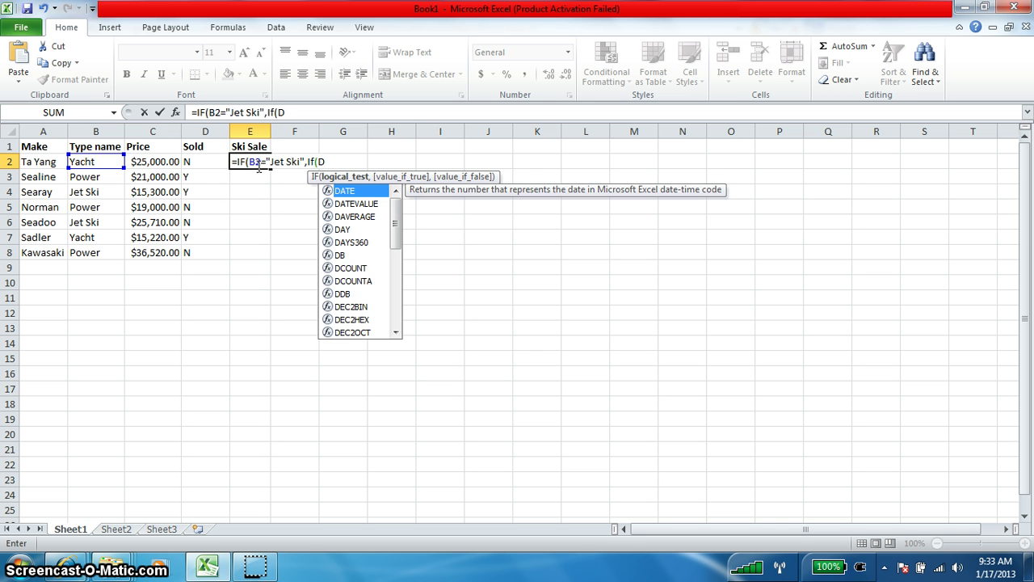
pyautogui.write('2')
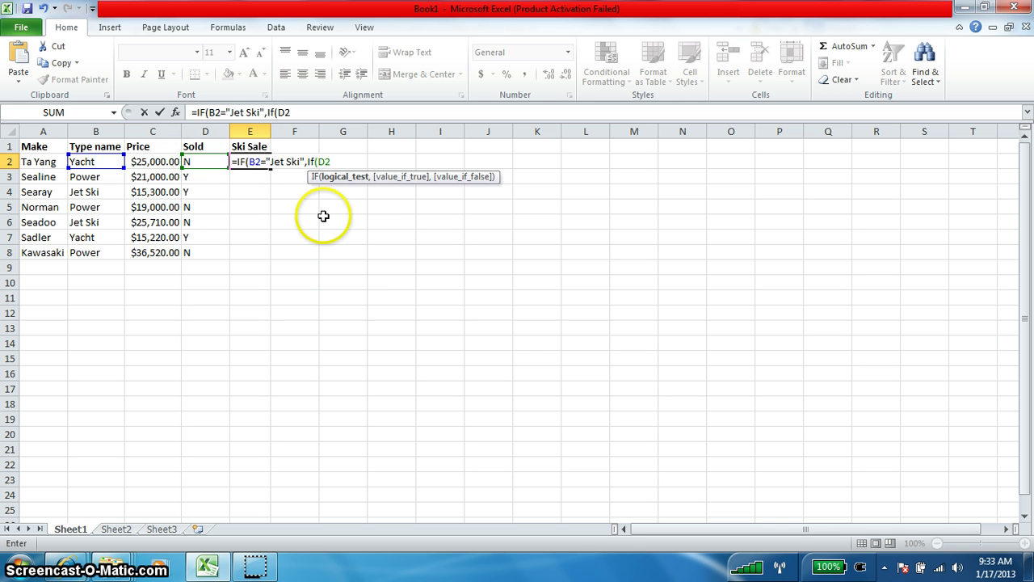
pyautogui.write('=')
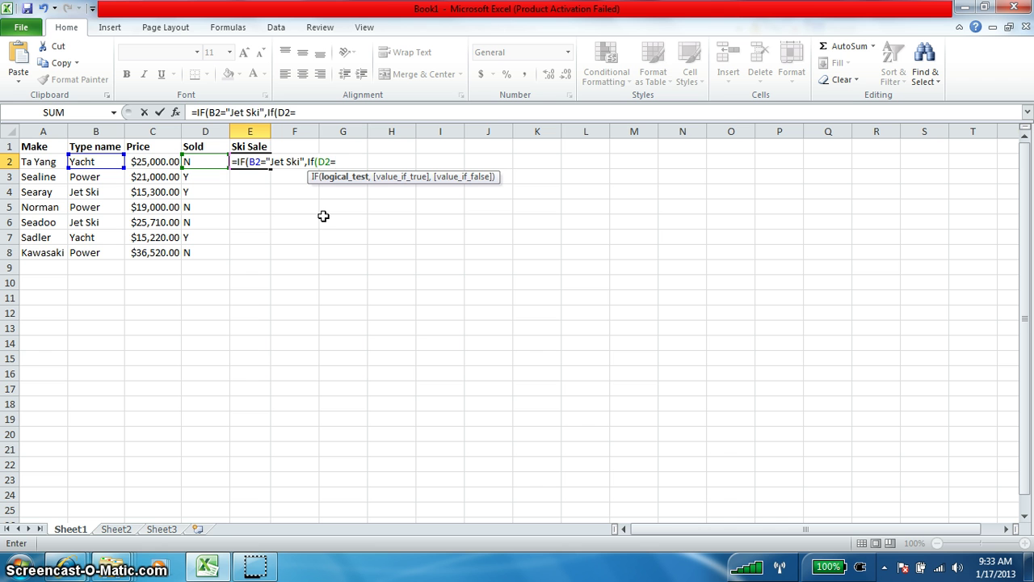
pyautogui.write('"')
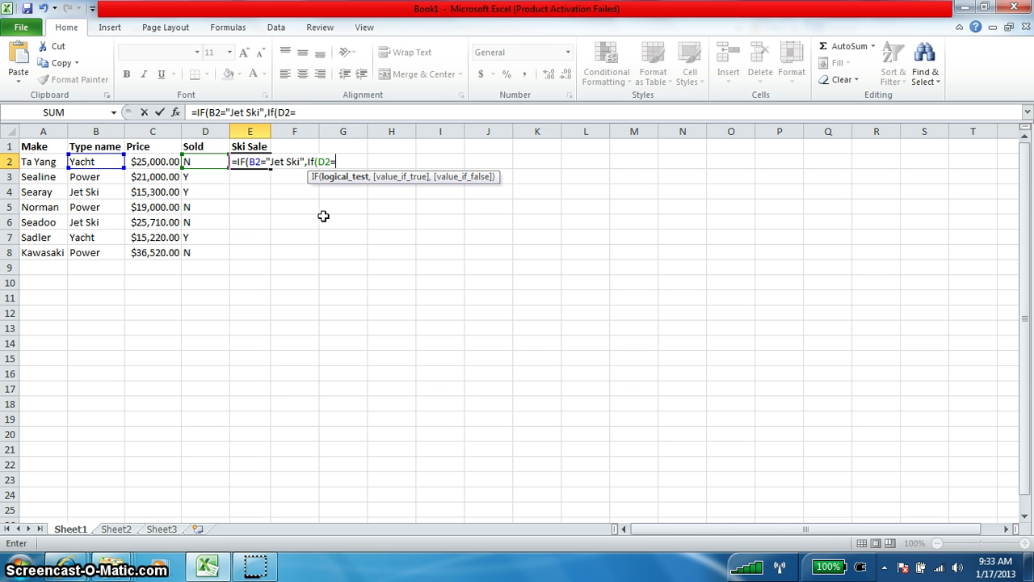
pyautogui.write('"N",')
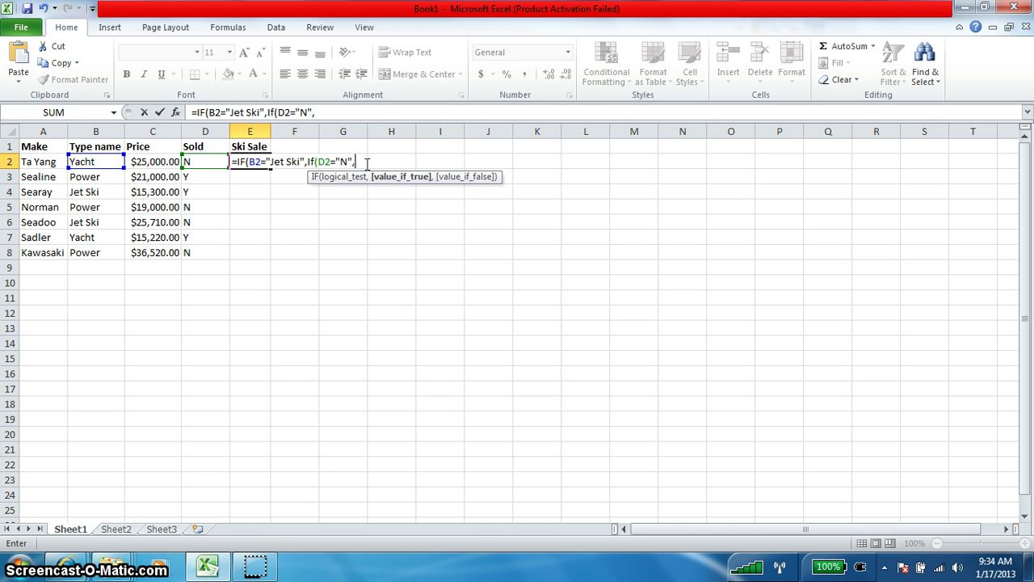
# Step: Complete the nested IF with C2 as its value if true and "N/A" as its value if false
pyautogui.write('C2,')
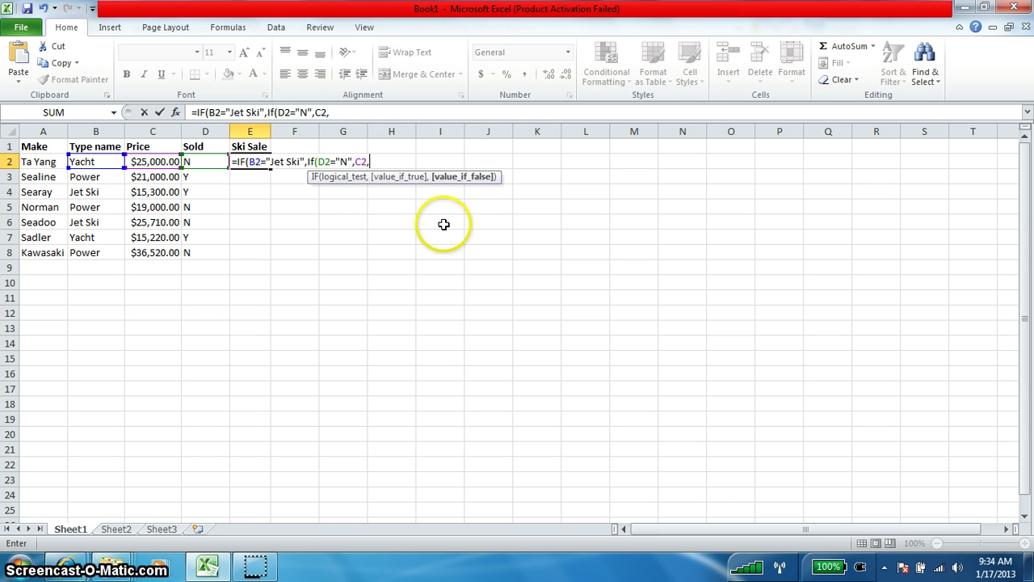
pyautogui.write('"')
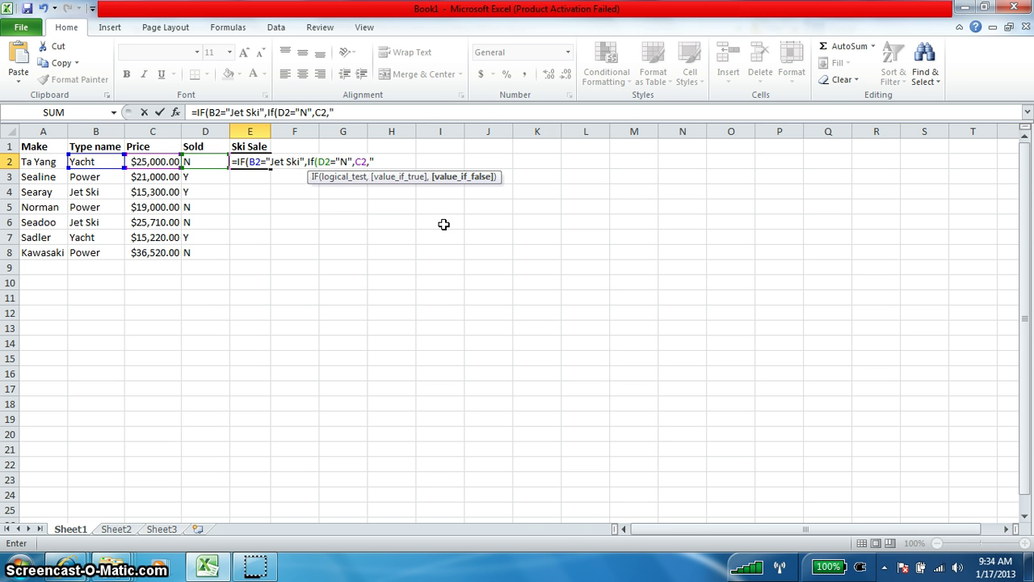
pyautogui.write('N/A')
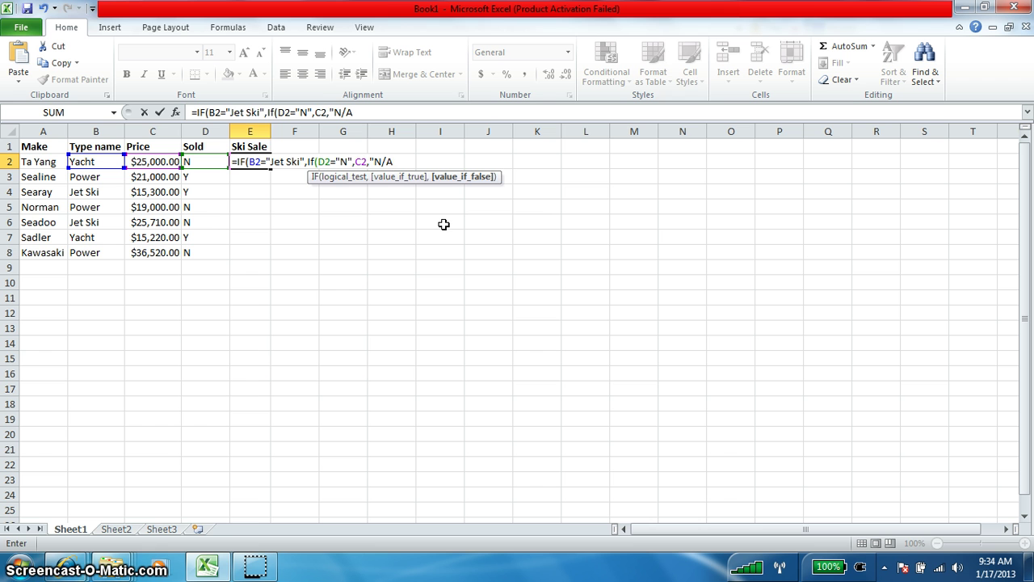
pyautogui.write('"')
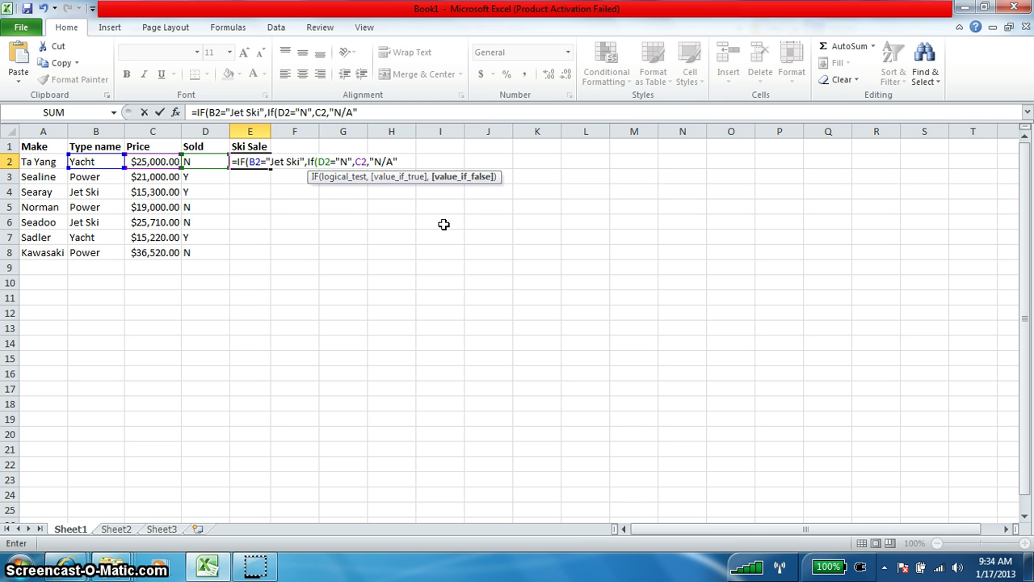
pyautogui.write(')')
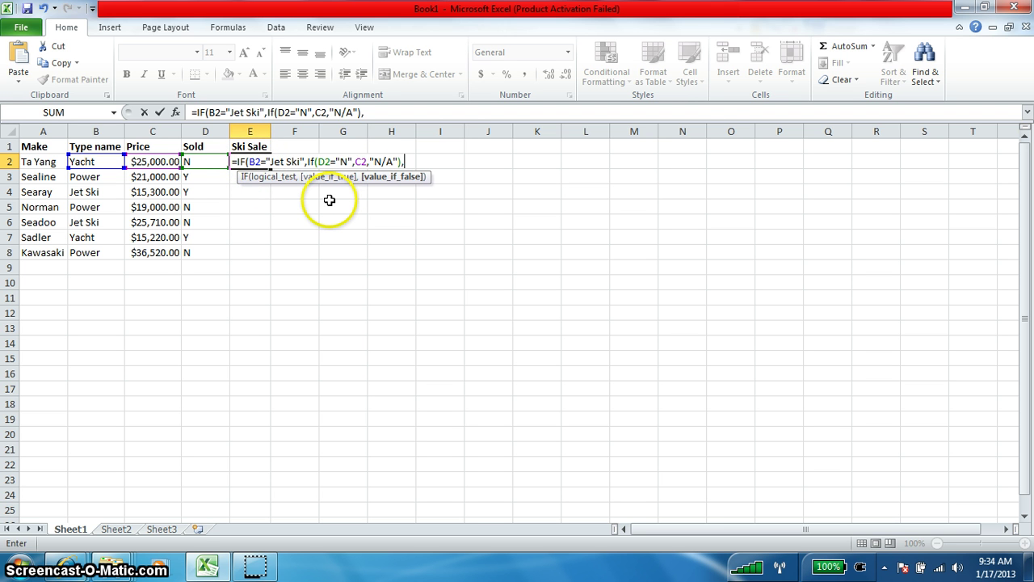
# Step: Set "N/A" as the outer IF's value if false and enter the finished formula in E2
pyautogui.write(',')
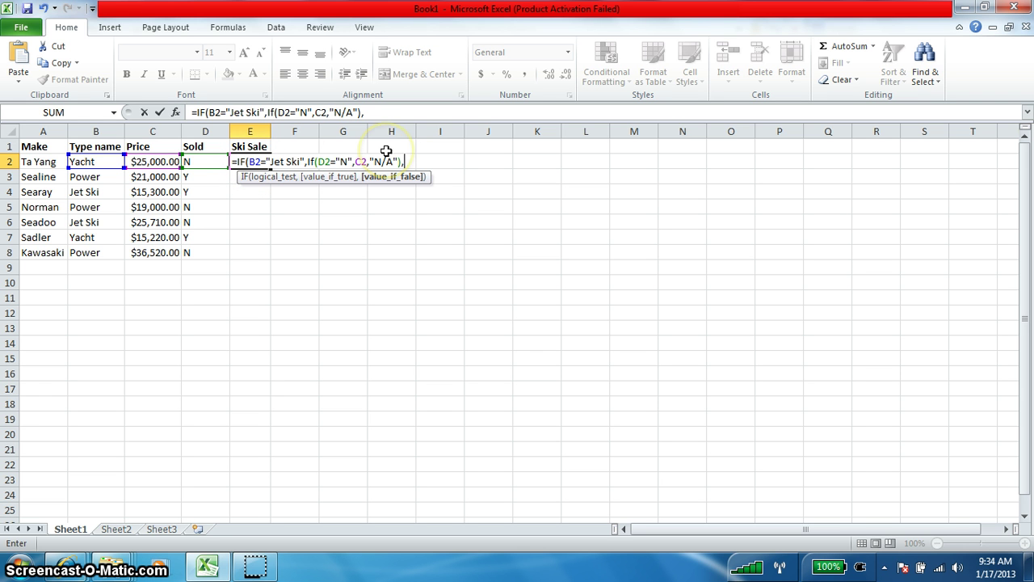
pyautogui.write('"NL')
pyautogui.press('BackSpace')
pyautogui.write('l')
pyautogui.press('BackSpace')
pyautogui.write('/A')
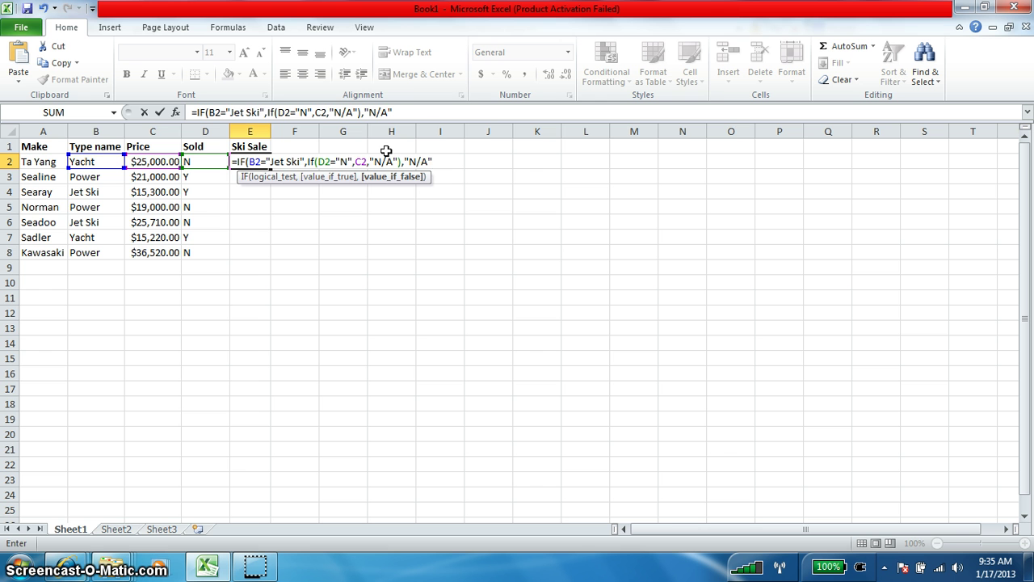
pyautogui.press('Return')
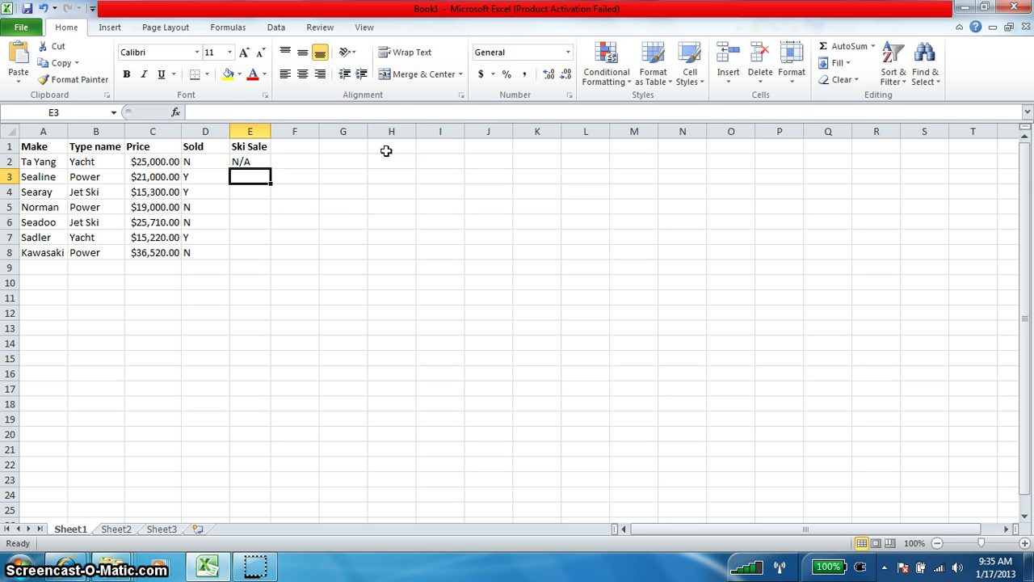
# Step: Fill the nested IF formula from E2 down the Ski Sale column through E8
pyautogui.click(249, 162)
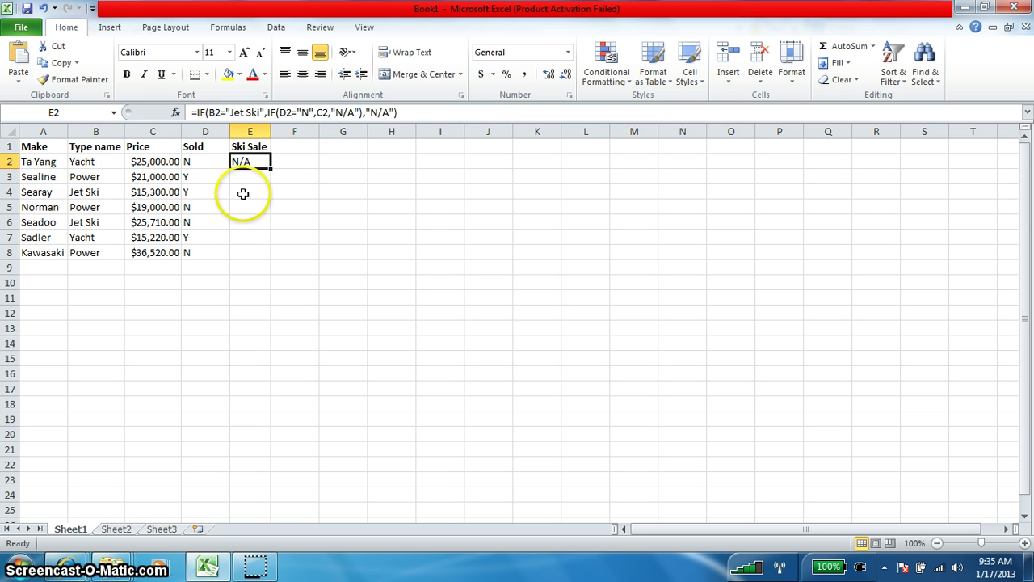
pyautogui.moveTo(269, 169); pyautogui.dragTo(264, 228)
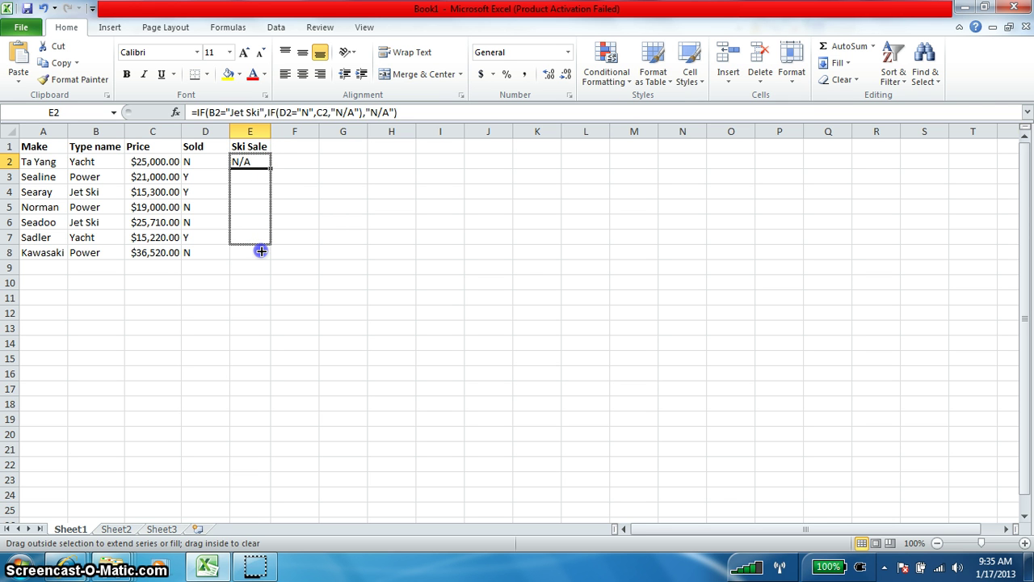
pyautogui.moveTo(262, 278); pyautogui.dragTo(262, 257)
pyautogui.click(268, 333)
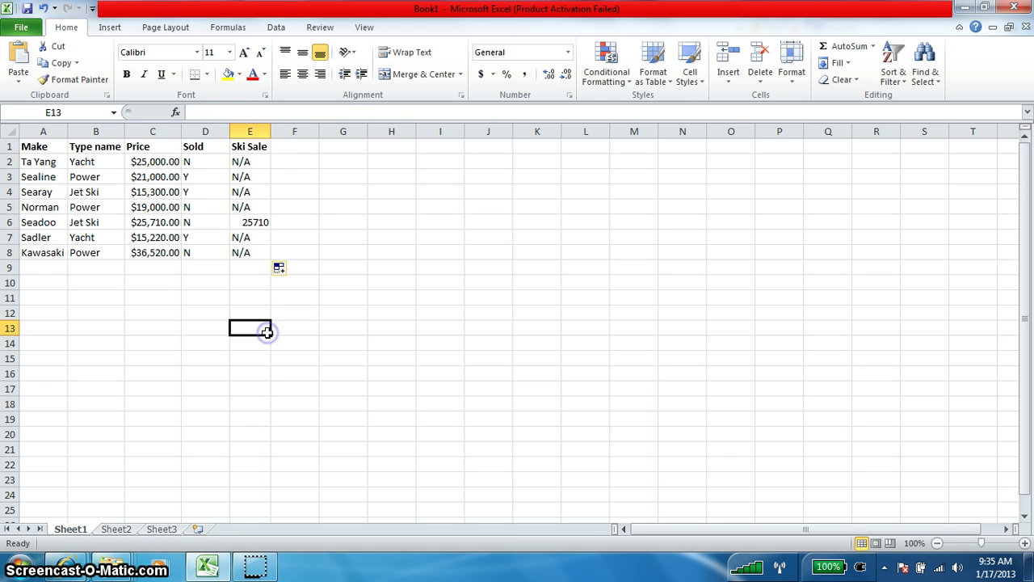
# Step: Format the Seadoo row's Ski Sale value in E6 as Currency
pyautogui.click(262, 225)
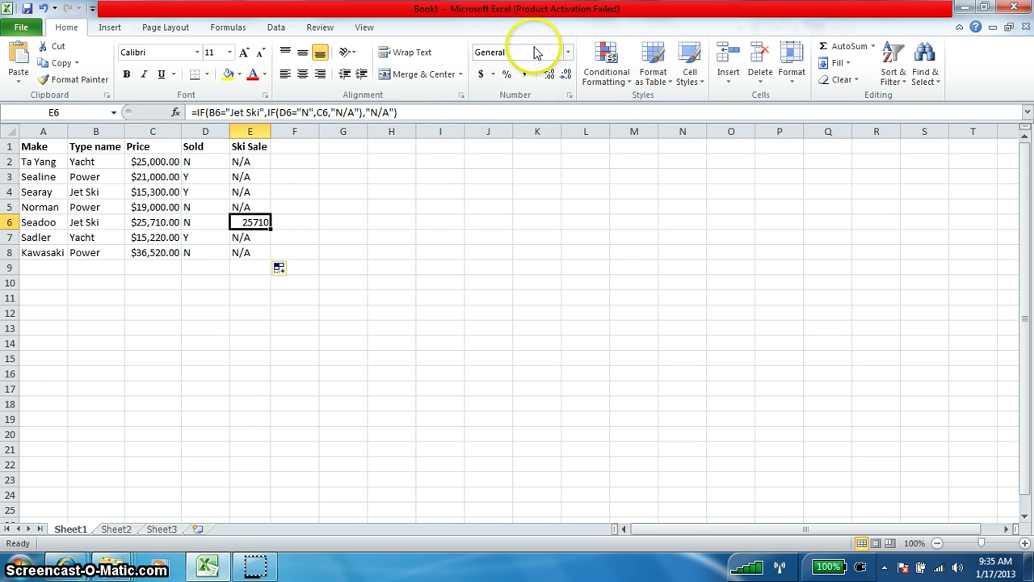
pyautogui.click(568, 55)
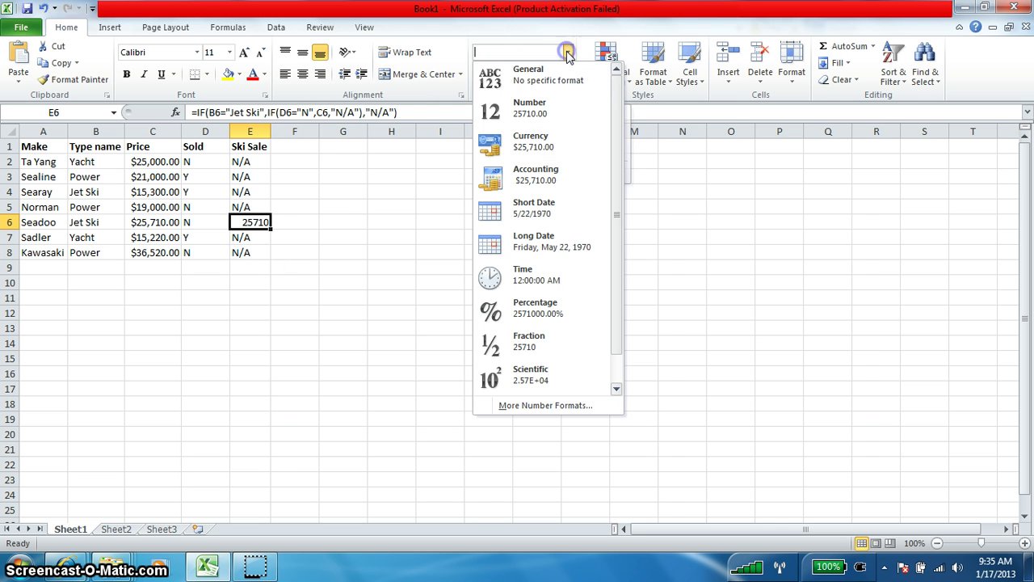
pyautogui.click(533, 142)
pyautogui.click(353, 242)
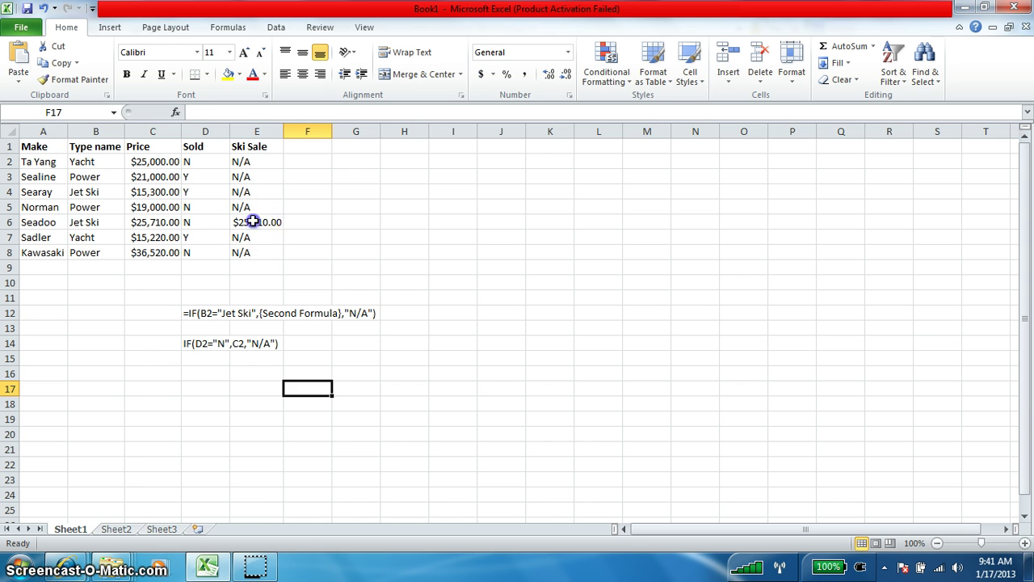
# Step: Examine the nested IF formula in E6 and its two-part breakdown written out in D12 and D14
pyautogui.click(248, 225)
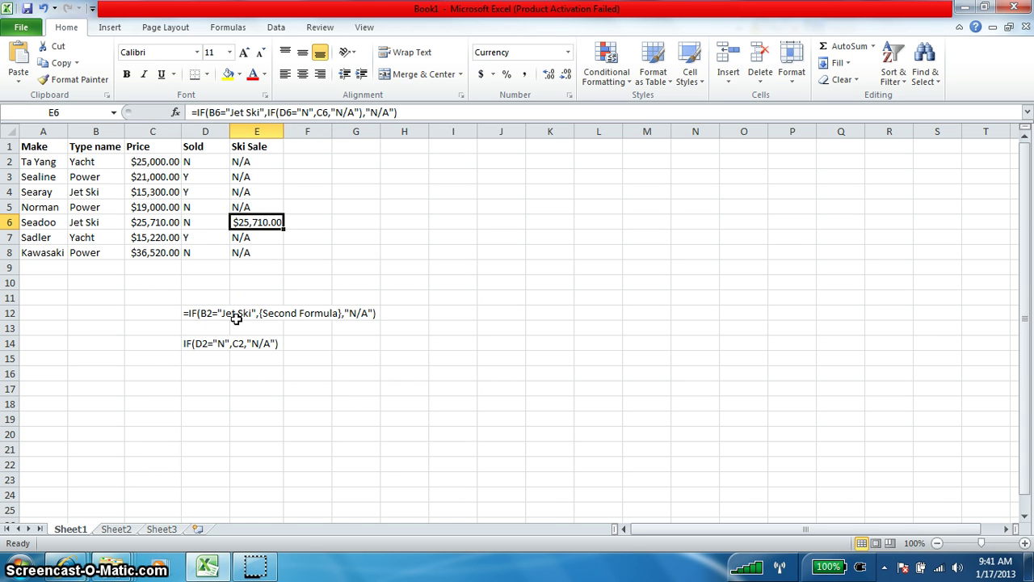
pyautogui.click(166, 313)
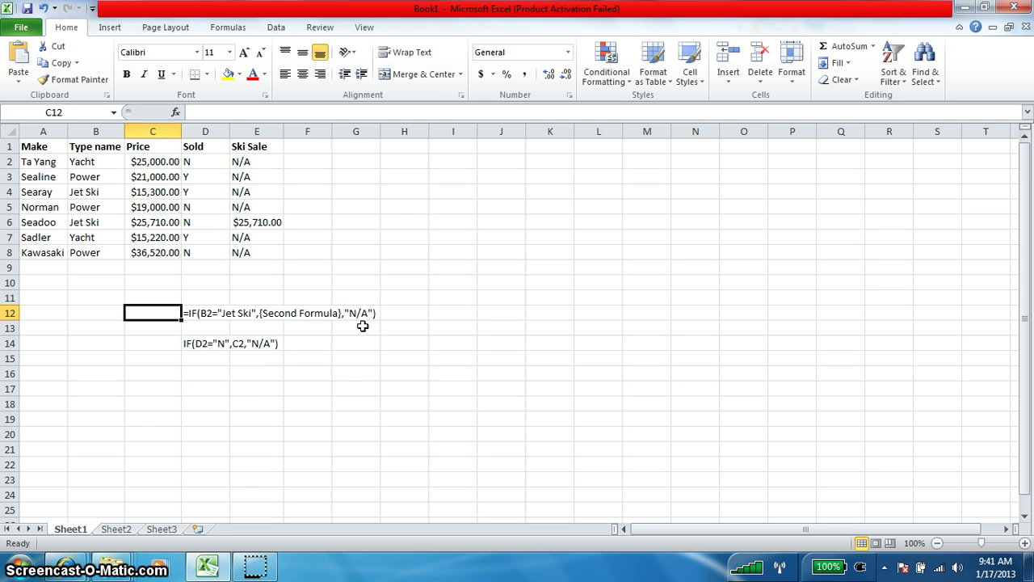
pyautogui.click(192, 313)
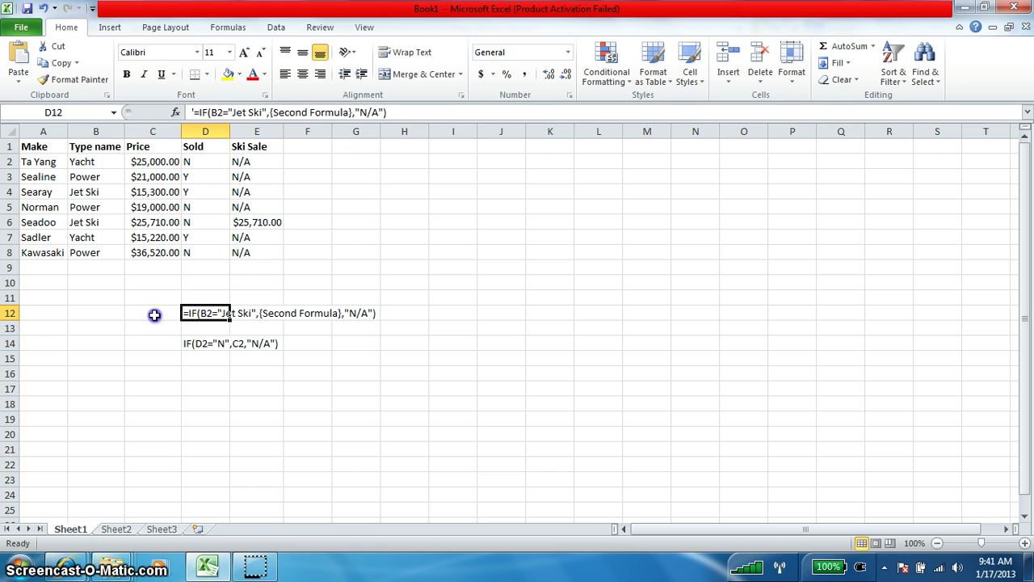
pyautogui.click(153, 314)
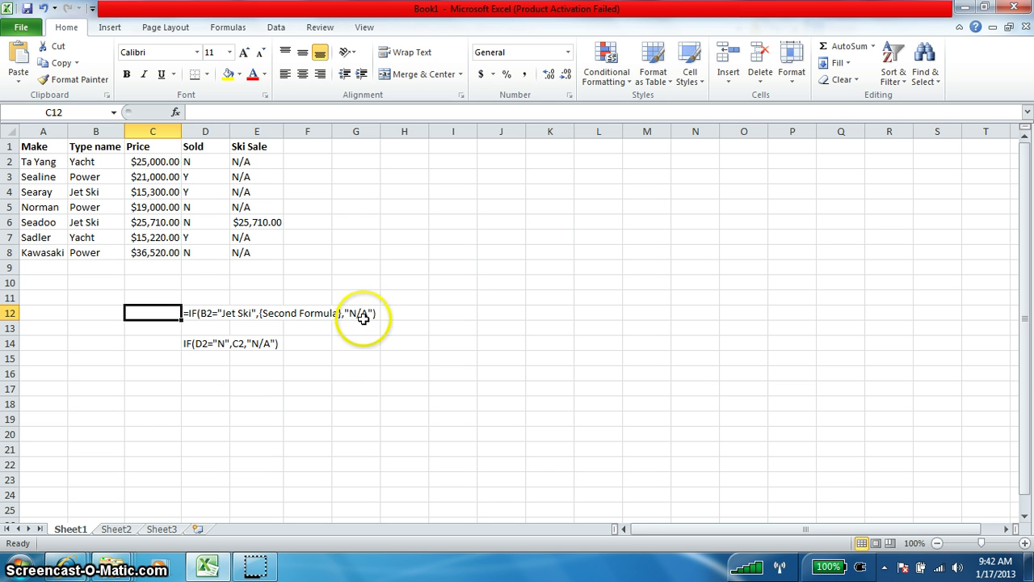
pyautogui.click(180, 345)
pyautogui.click(215, 344)
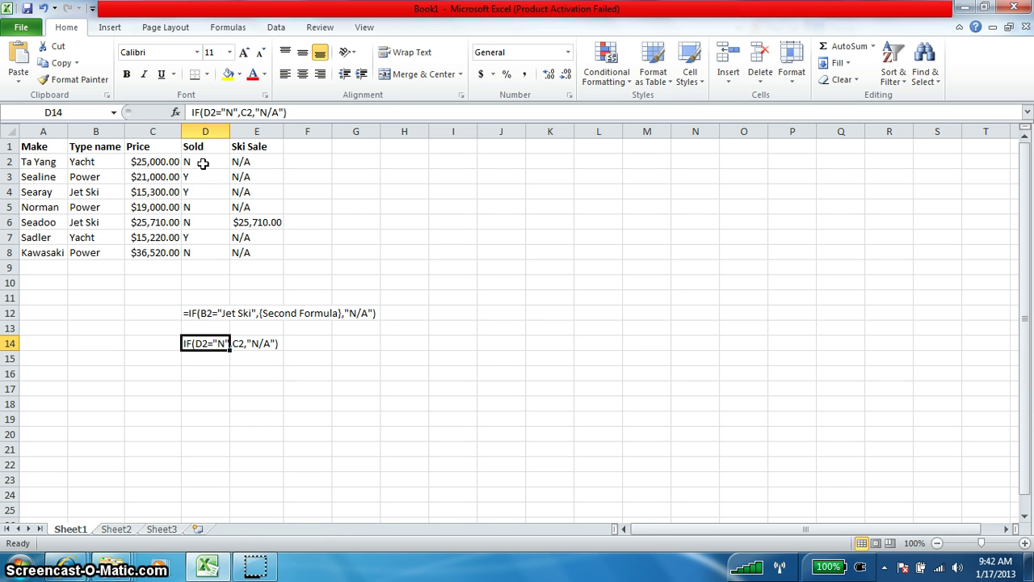
pyautogui.click(236, 356)
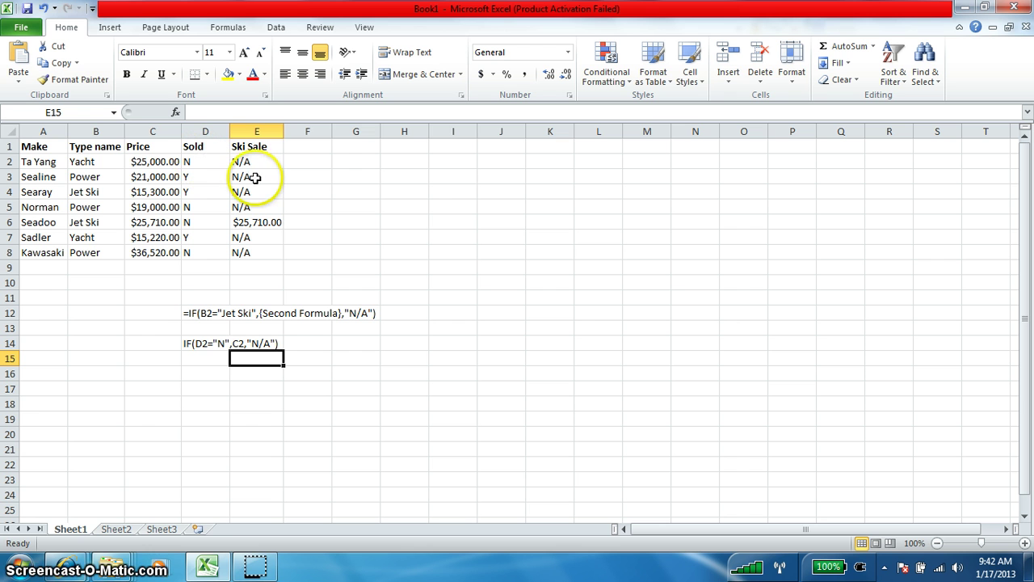
# Step: Enter a SUBTOTAL formula in B11 with function number 2 (COUNT) over the prices in C2:C8
pyautogui.click(101, 300)
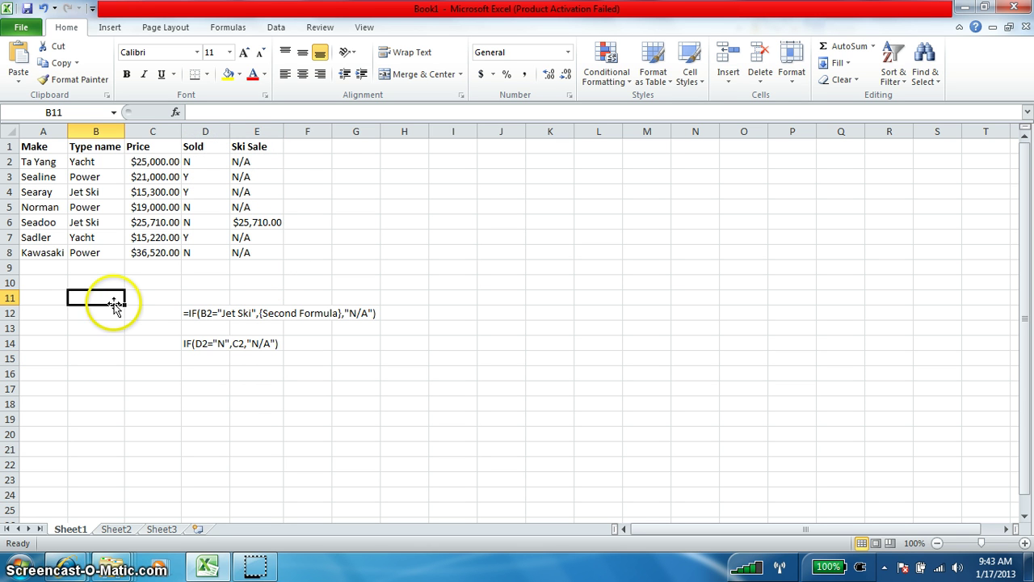
pyautogui.click(101, 316)
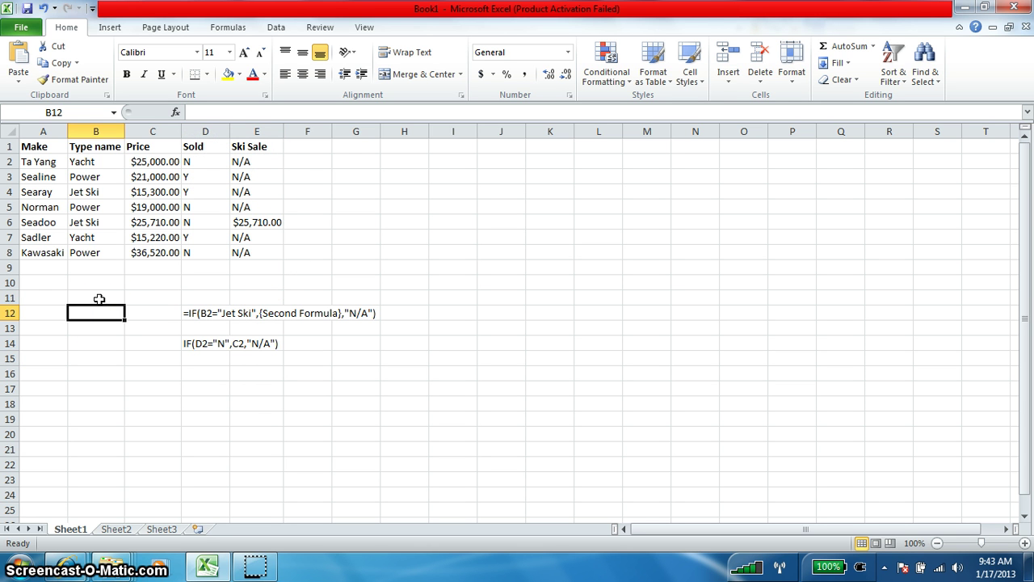
pyautogui.click(98, 299)
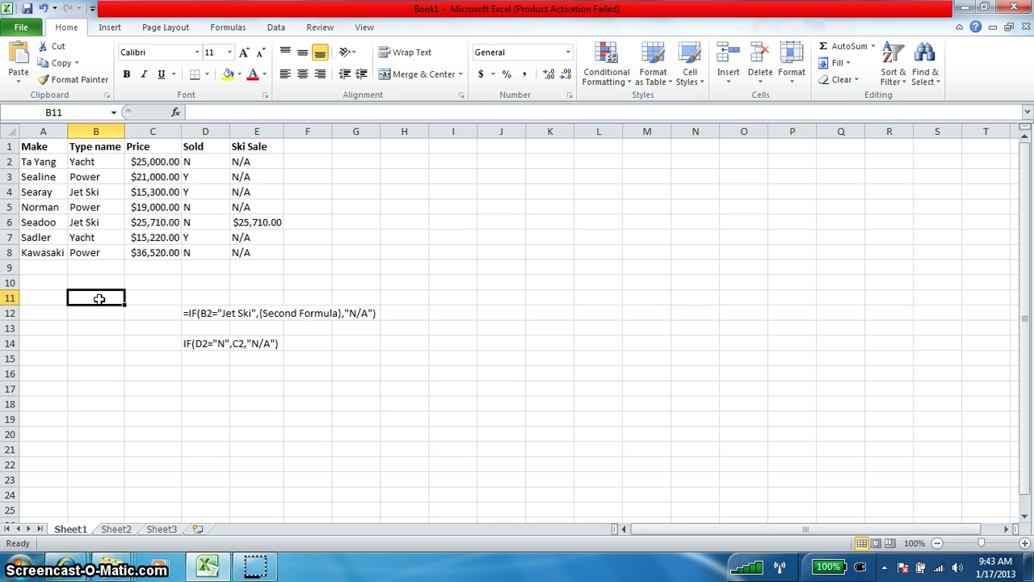
pyautogui.write('=')
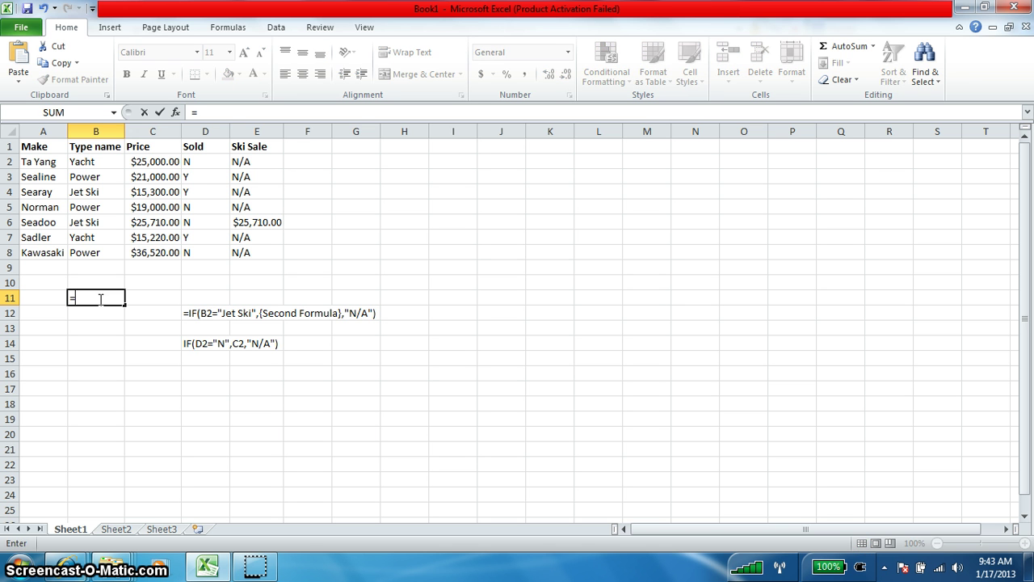
pyautogui.write('subtota')
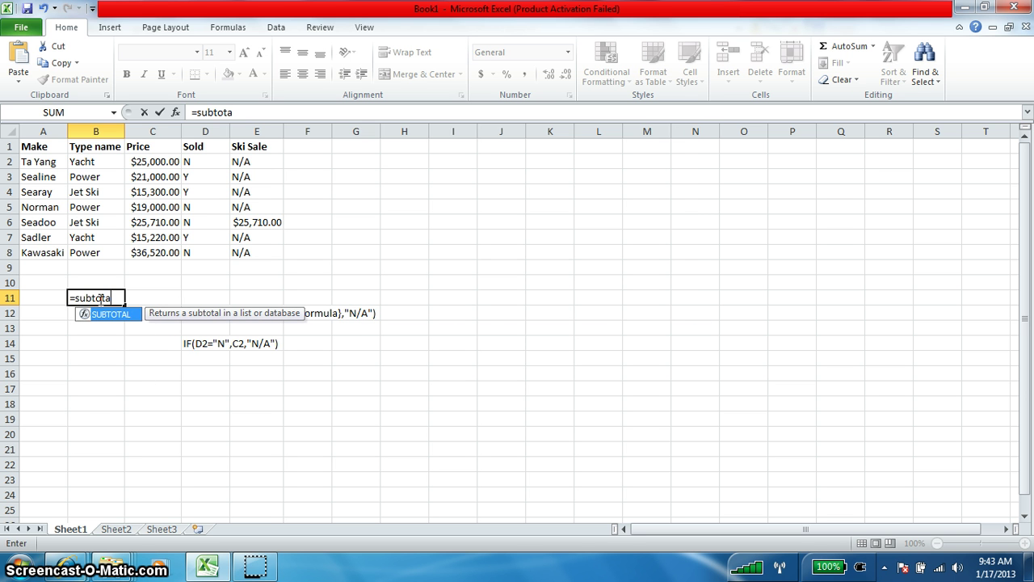
pyautogui.write('l(')
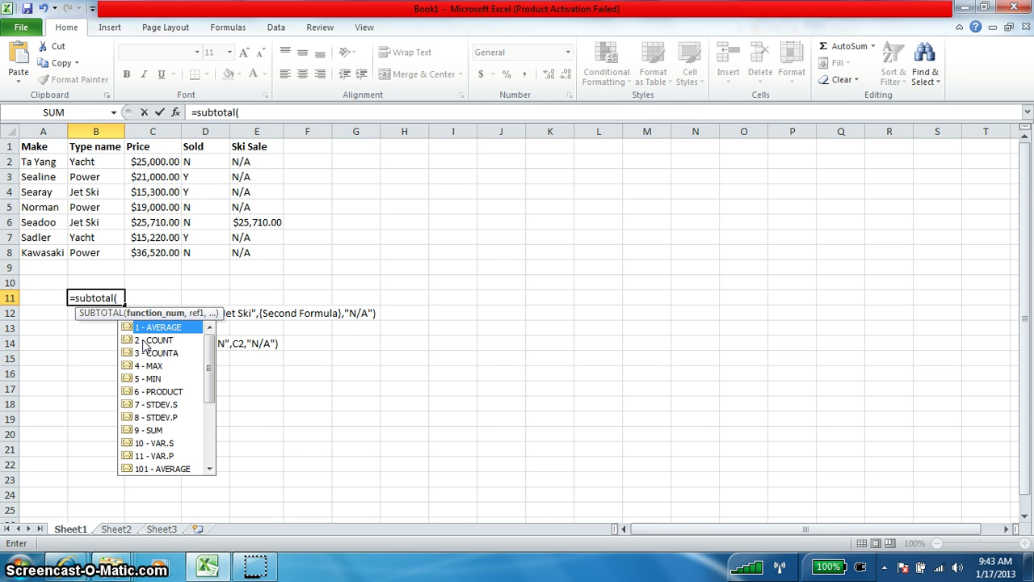
pyautogui.write(',')
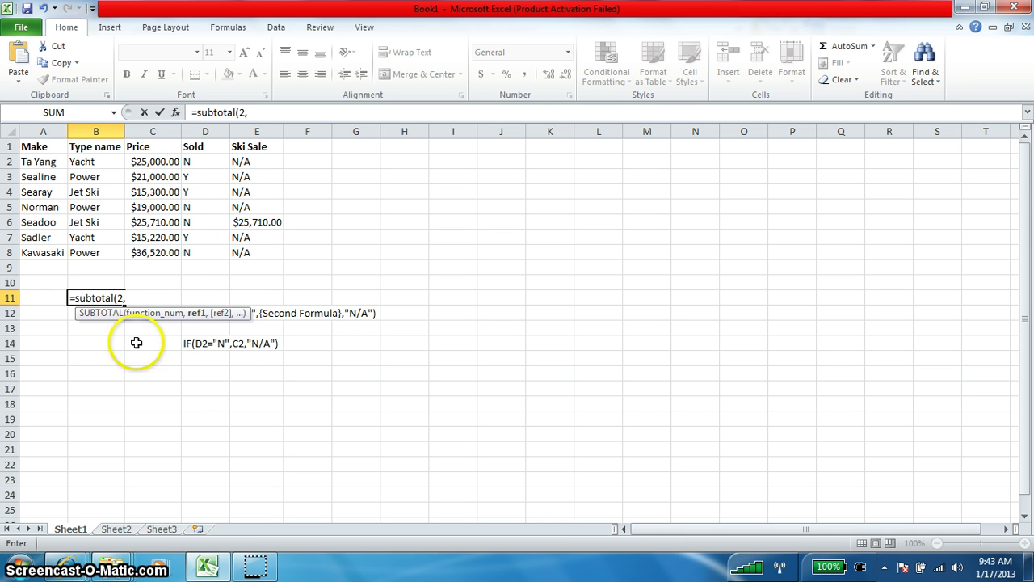
pyautogui.moveTo(156, 162); pyautogui.dragTo(161, 252)
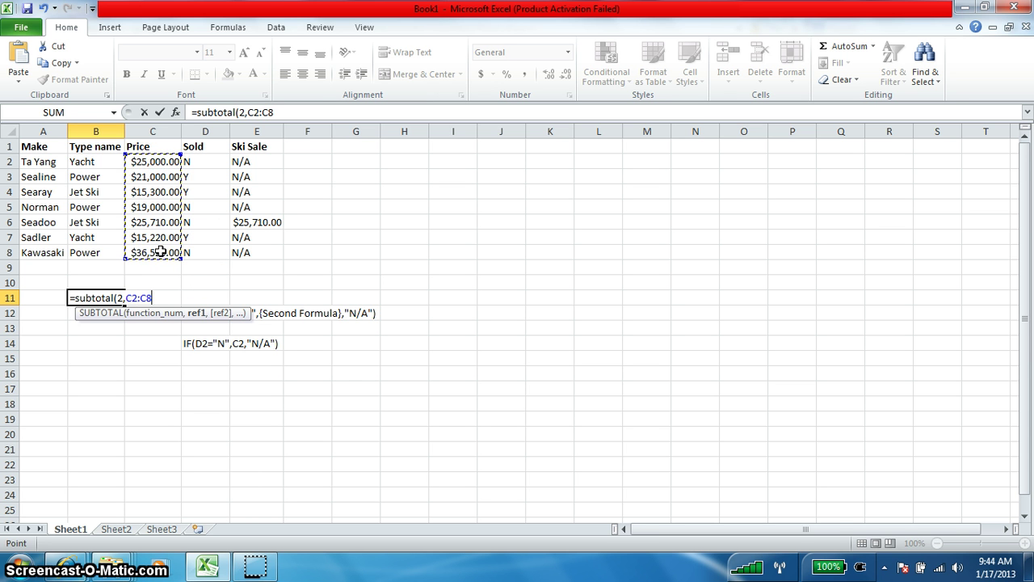
pyautogui.write(')')
pyautogui.press('Return')
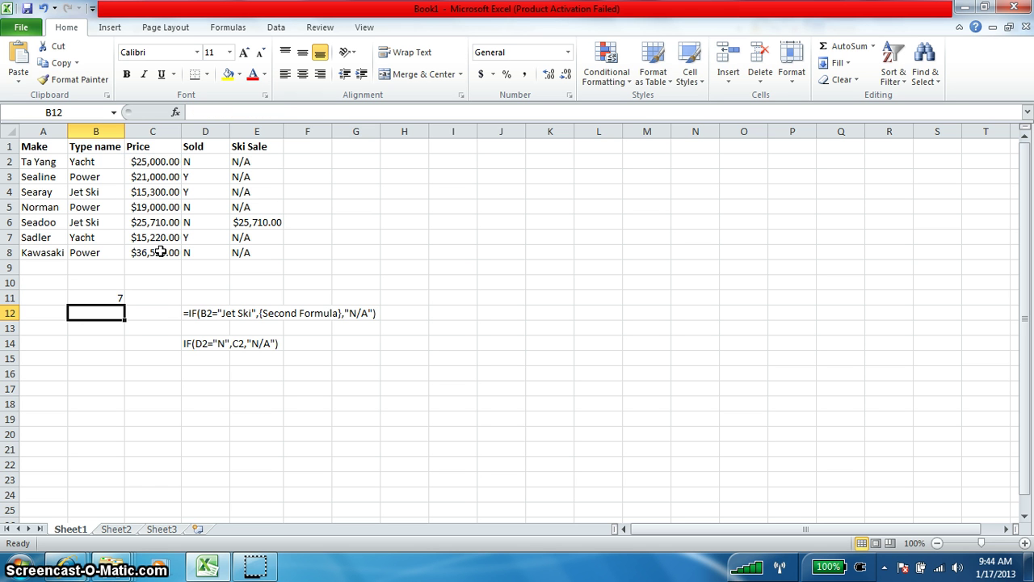
# Step: Change the function number of the SUBTOTAL formula in B11 to 4 (MAX)
pyautogui.click(105, 299)
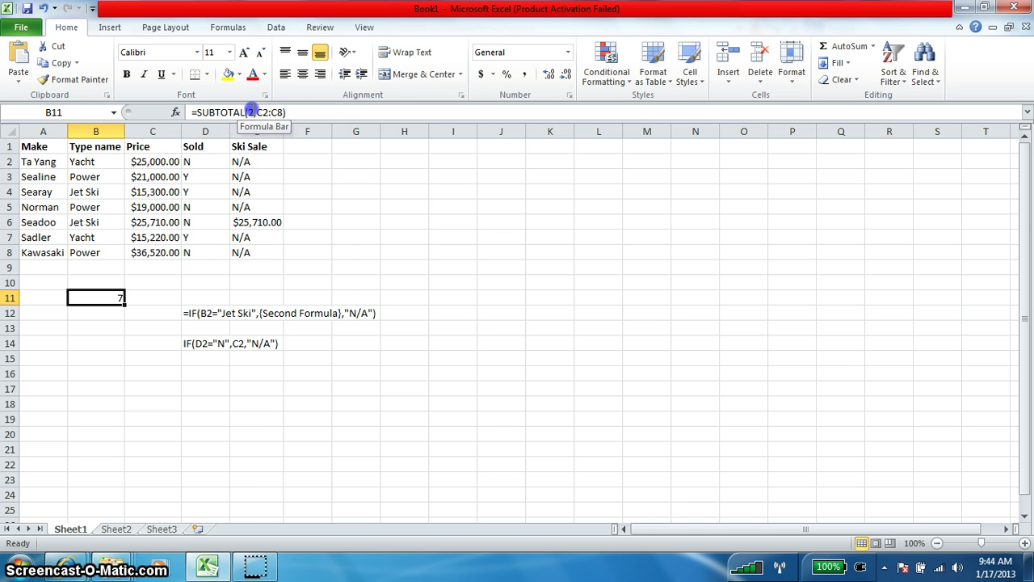
pyautogui.click(252, 112)
pyautogui.press('BackSpace')
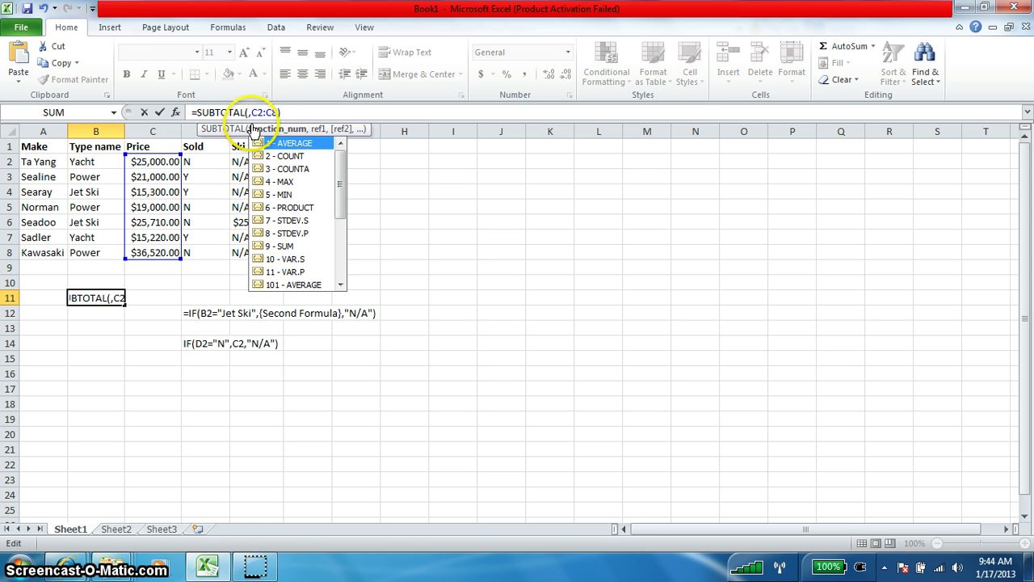
pyautogui.click(297, 182)
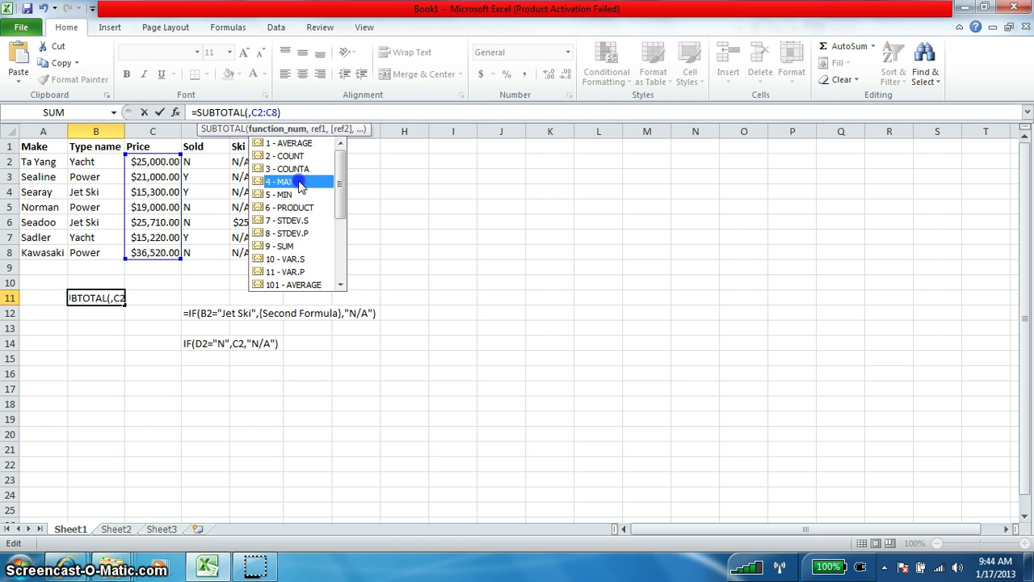
pyautogui.press('Return')
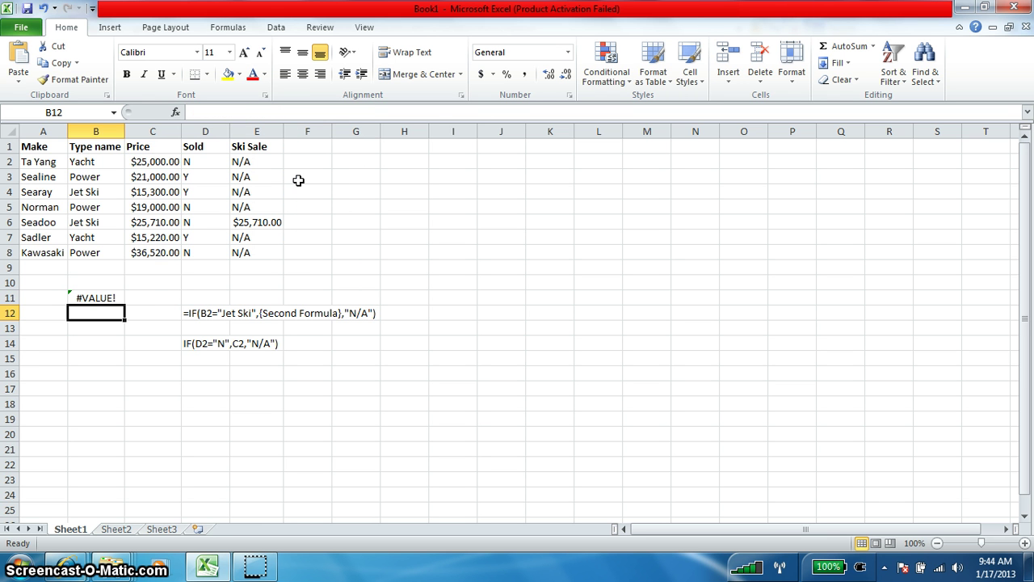
pyautogui.click(94, 298)
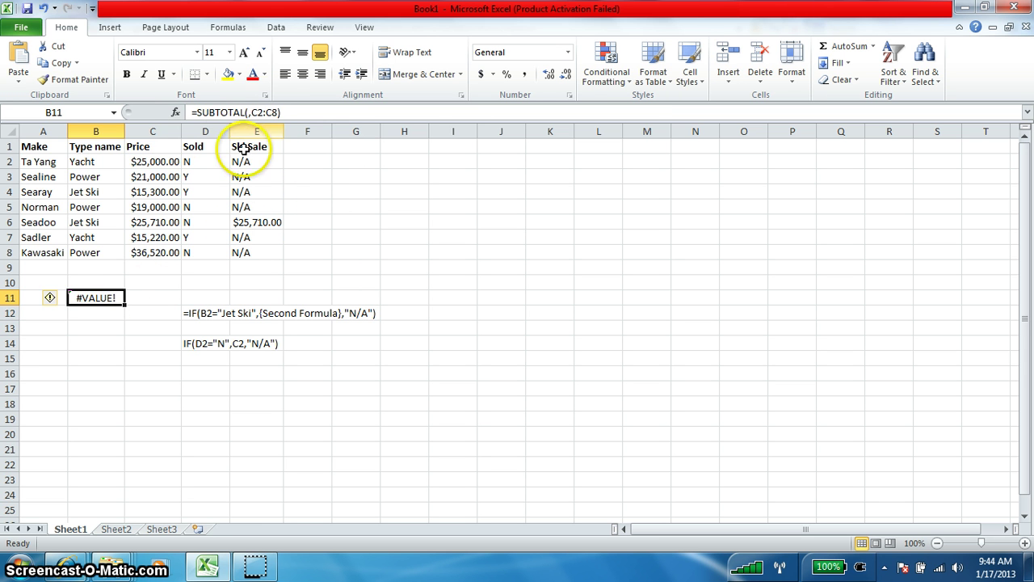
pyautogui.click(246, 111)
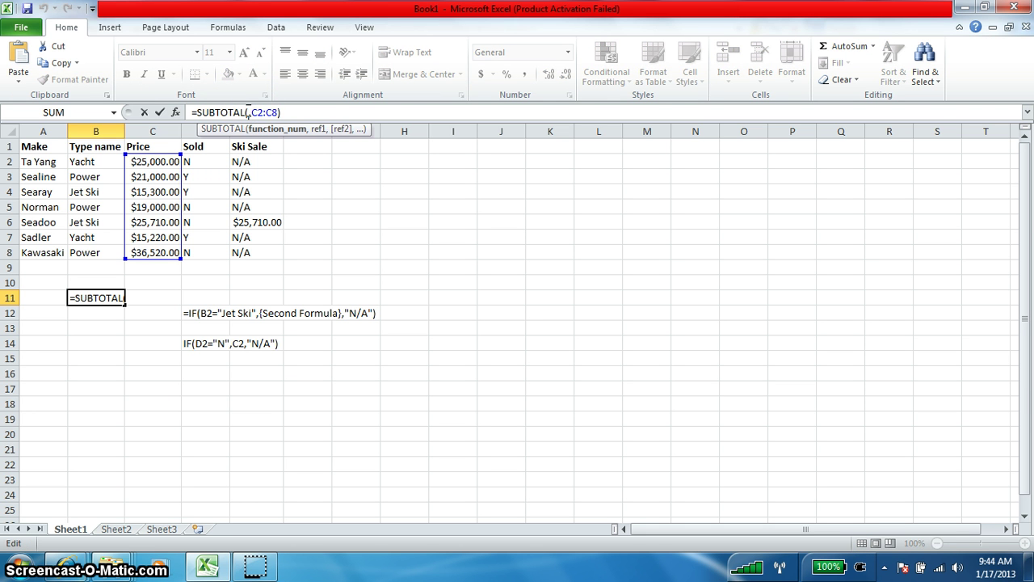
pyautogui.write('3')
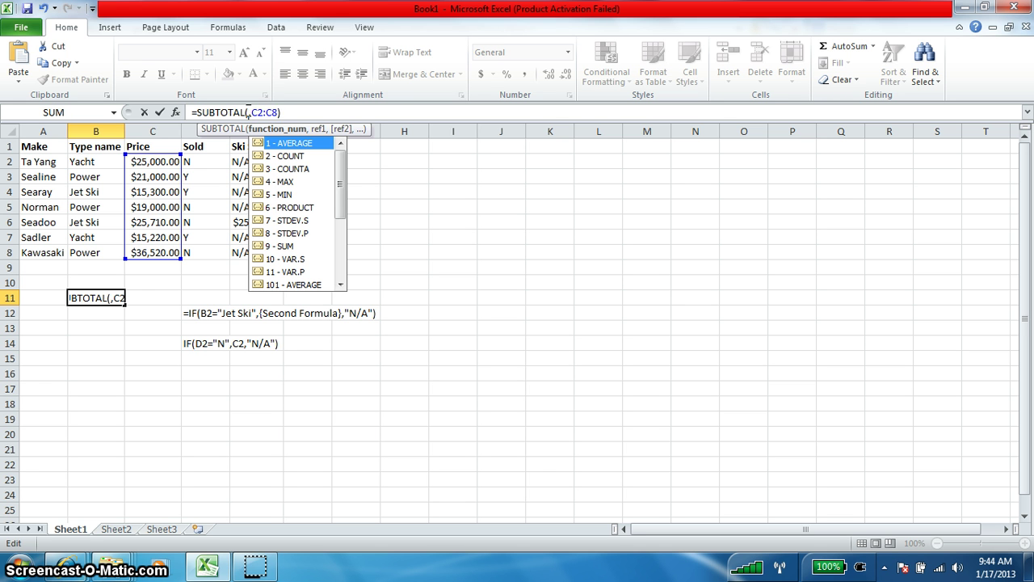
pyautogui.press('Return')
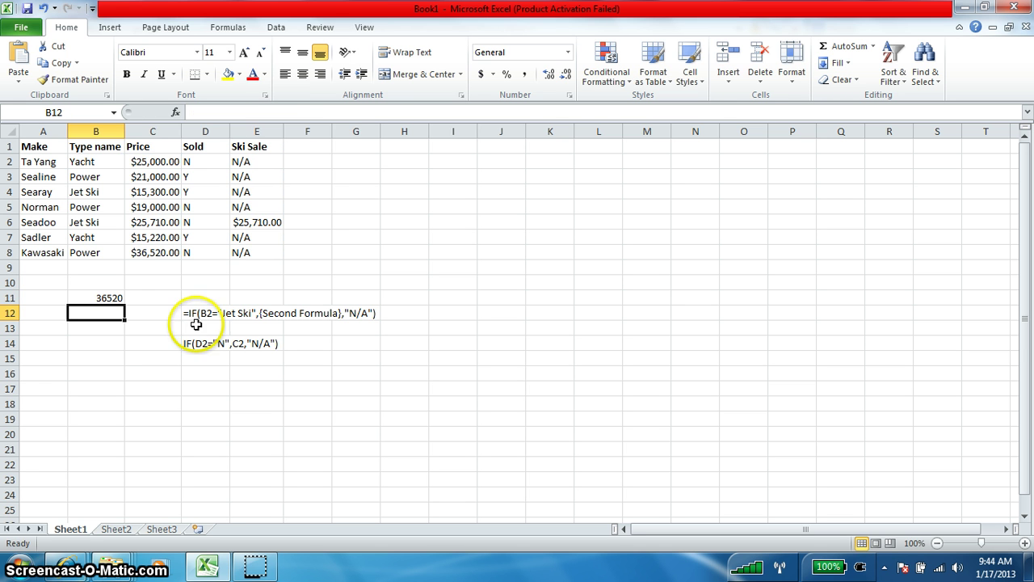